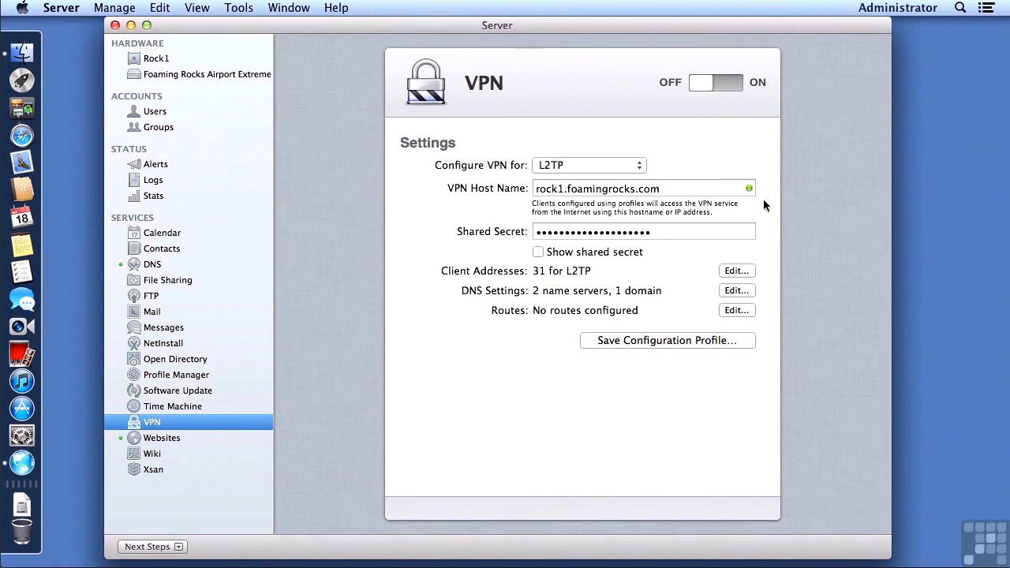
Check the available VPN protocol choices, then reveal the shared secret and hide it again.
click(626, 168)
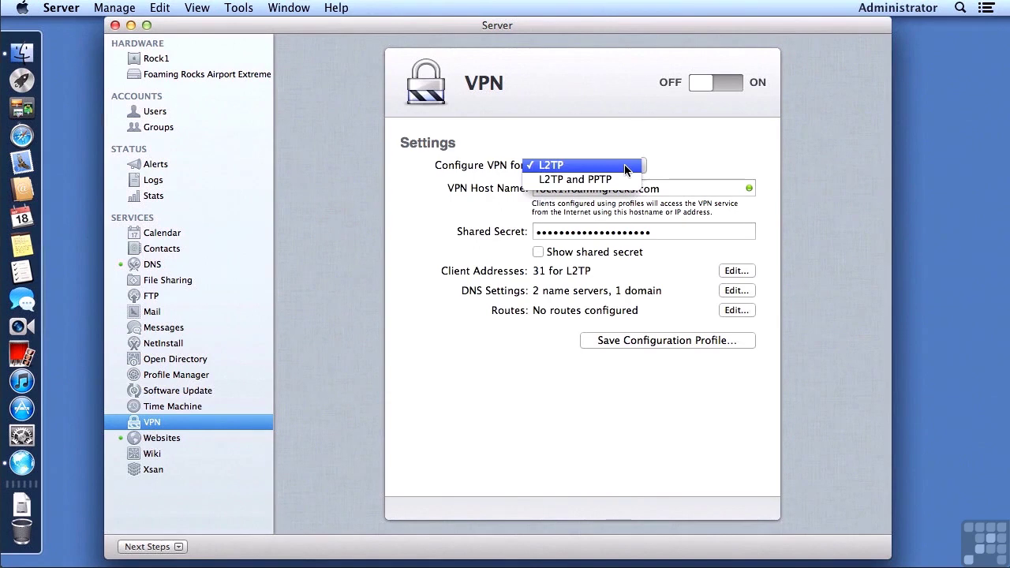
click(690, 167)
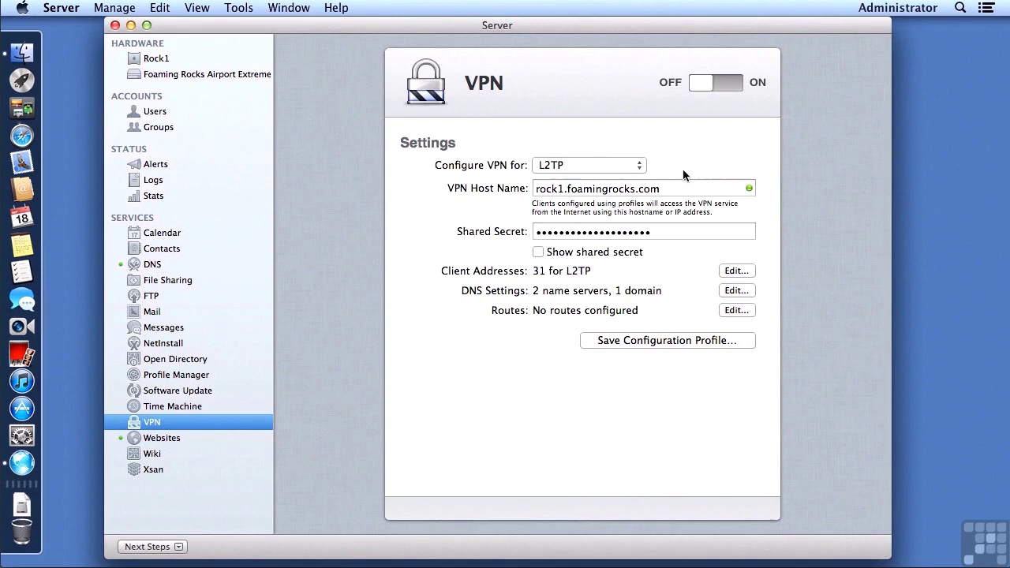
click(539, 253)
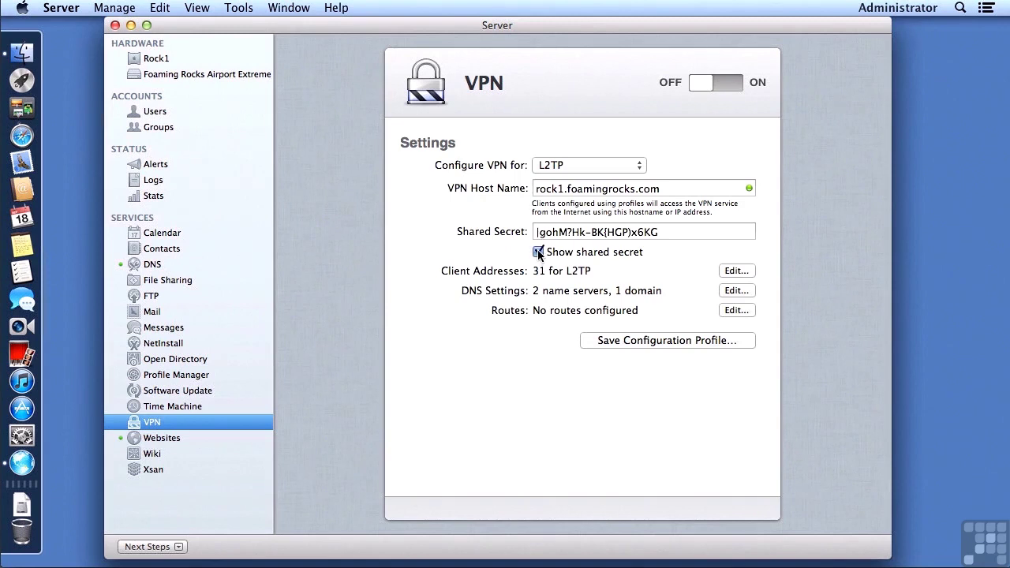
click(538, 253)
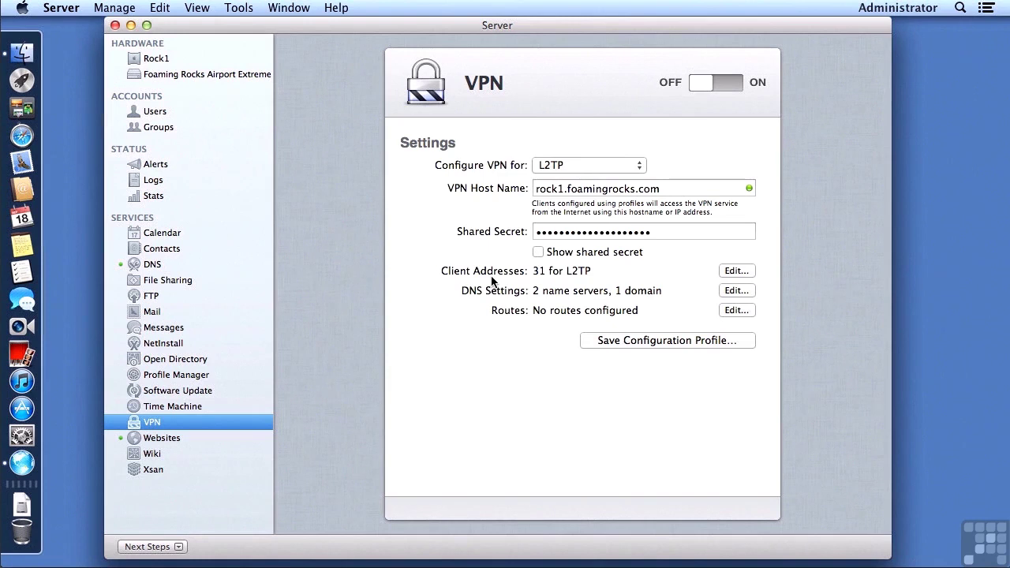
Examine how many client addresses are assigned for VPN and where they start, leaving the range unsaved.
click(738, 271)
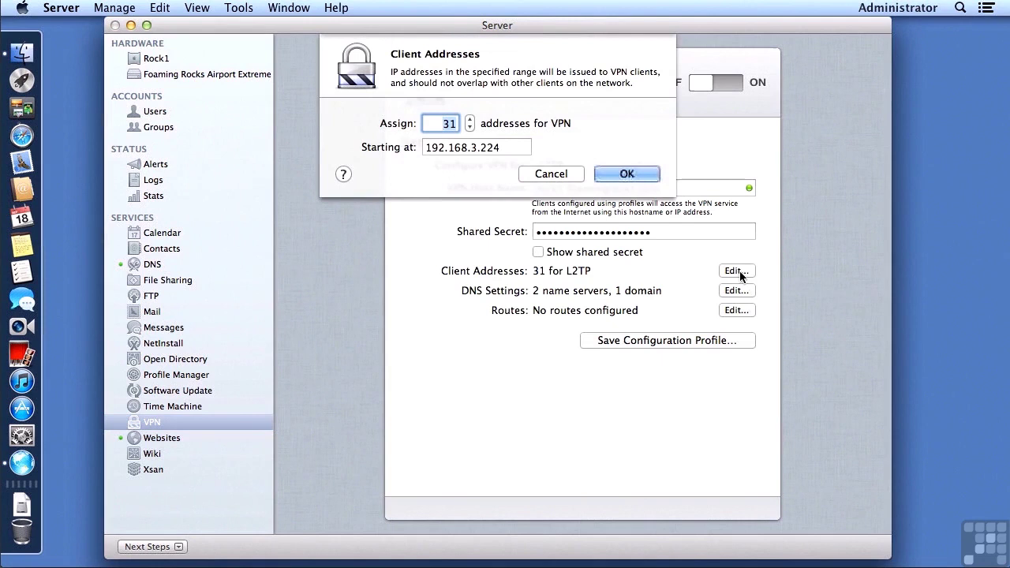
click(469, 128)
click(469, 127)
click(469, 119)
click(469, 119)
click(569, 176)
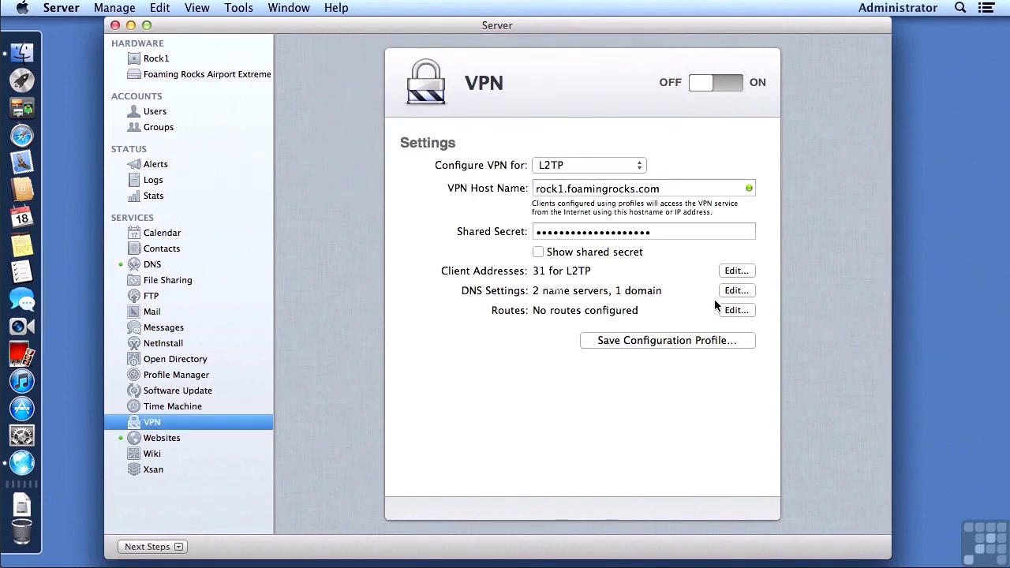
Review the name servers and search domains provided to VPN clients, and check the additional routes.
click(735, 291)
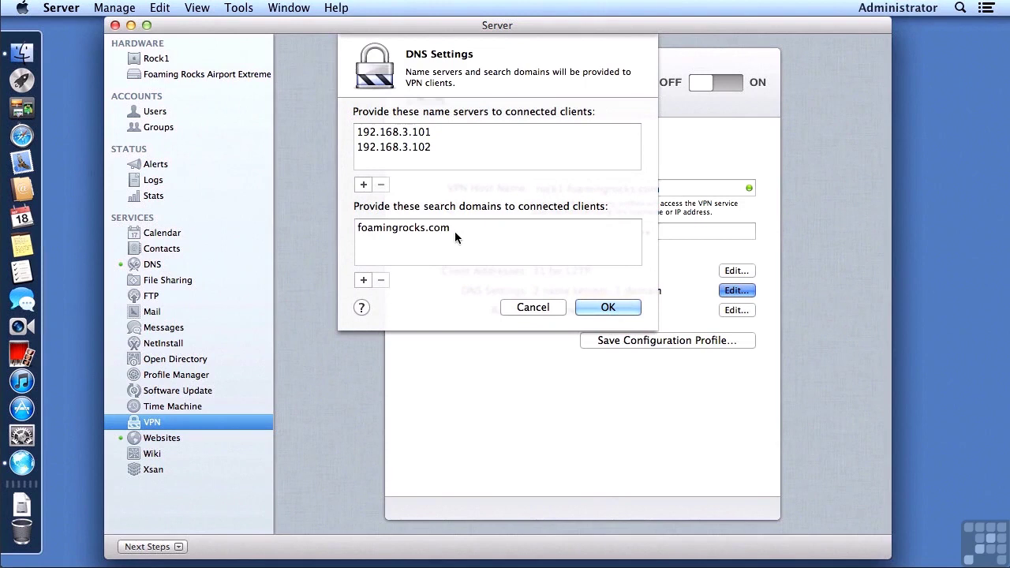
click(600, 308)
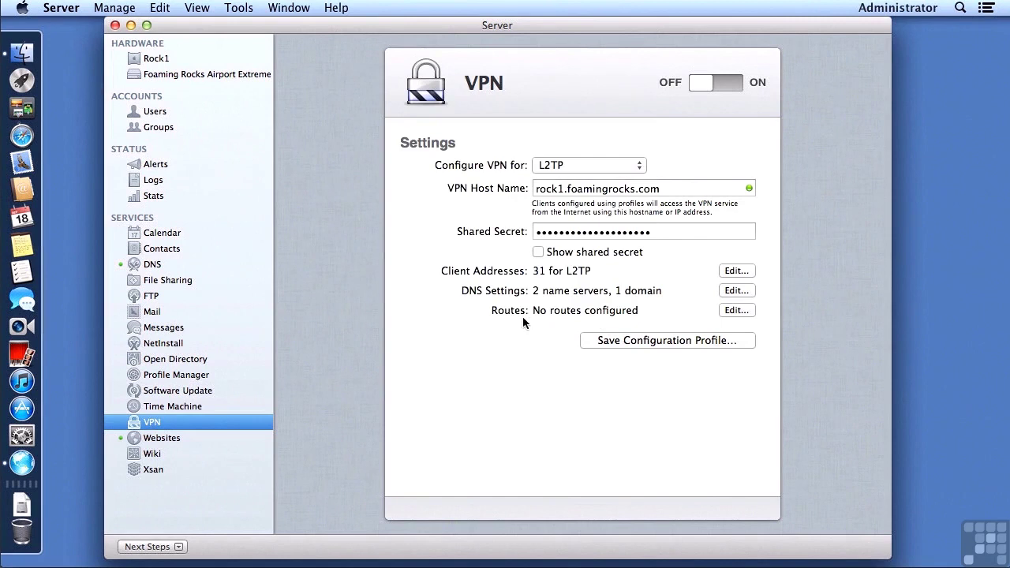
click(739, 309)
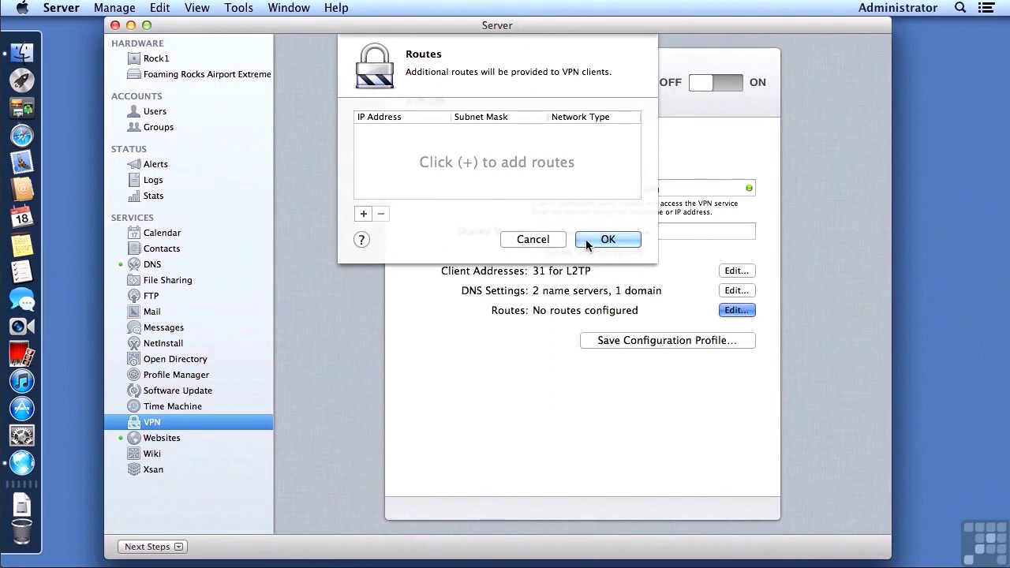
click(533, 238)
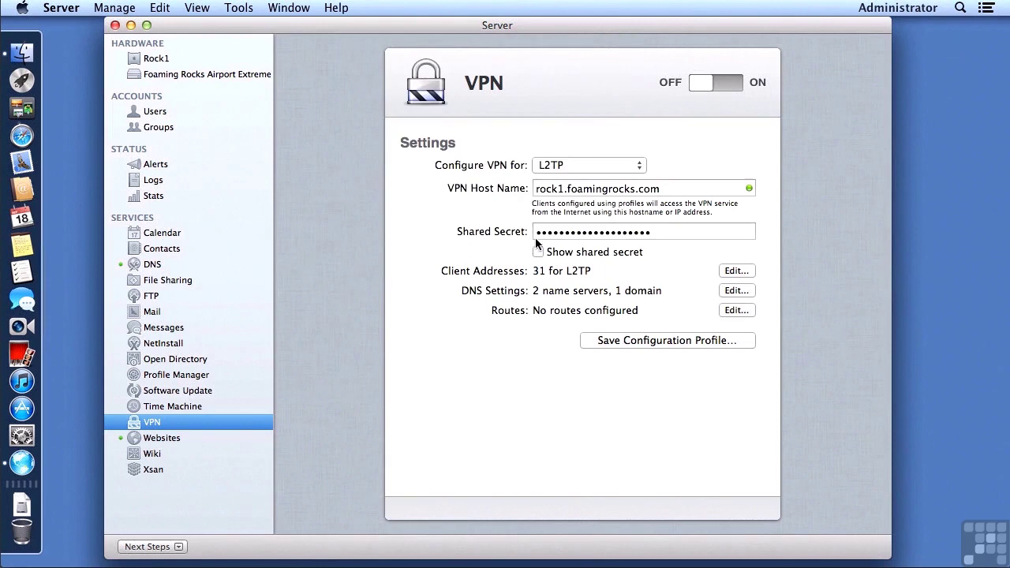
Save the VPN configuration profile to the Desktop as VPN.mobileconfig and turn on the VPN service.
click(694, 343)
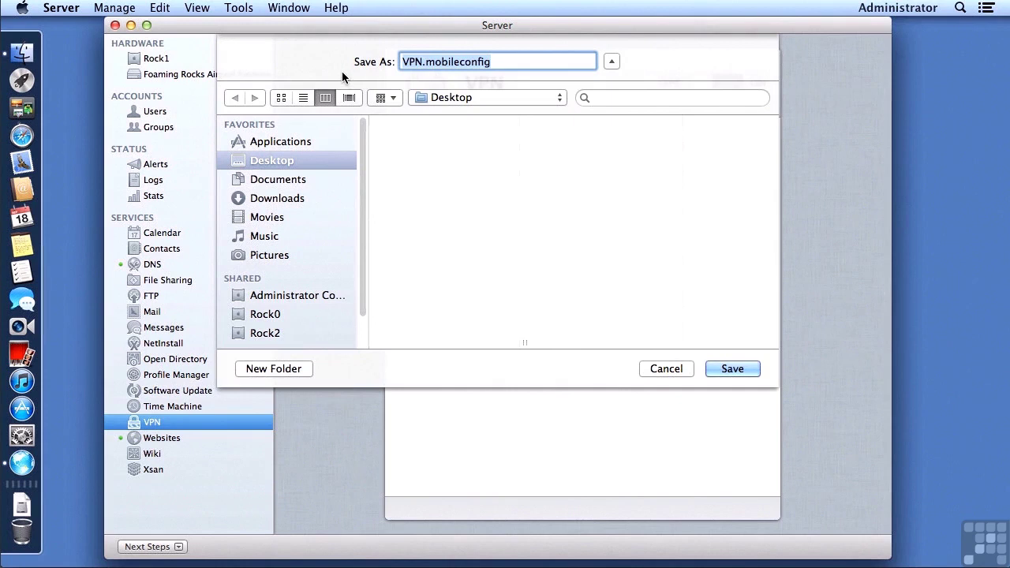
click(732, 369)
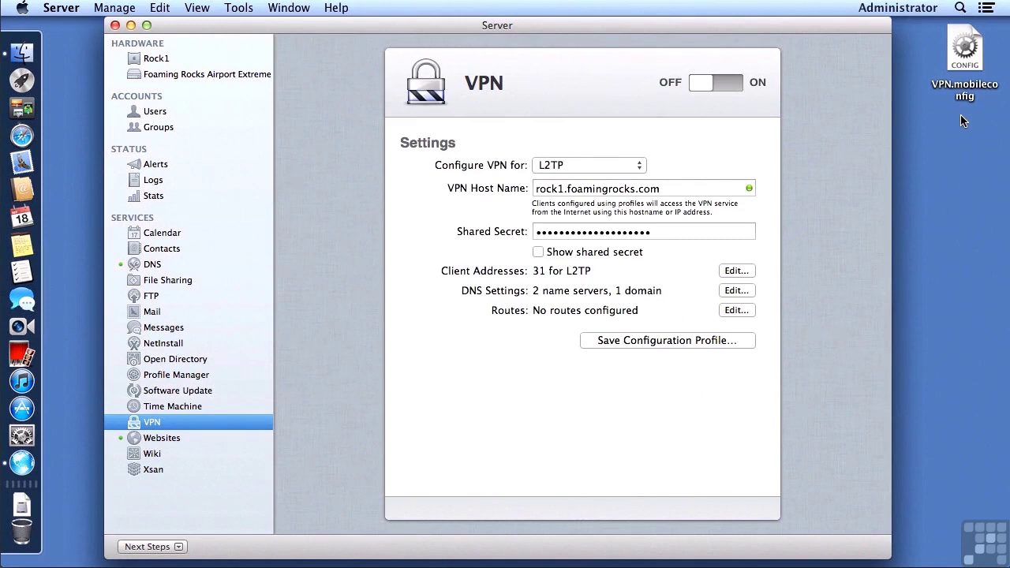
click(729, 83)
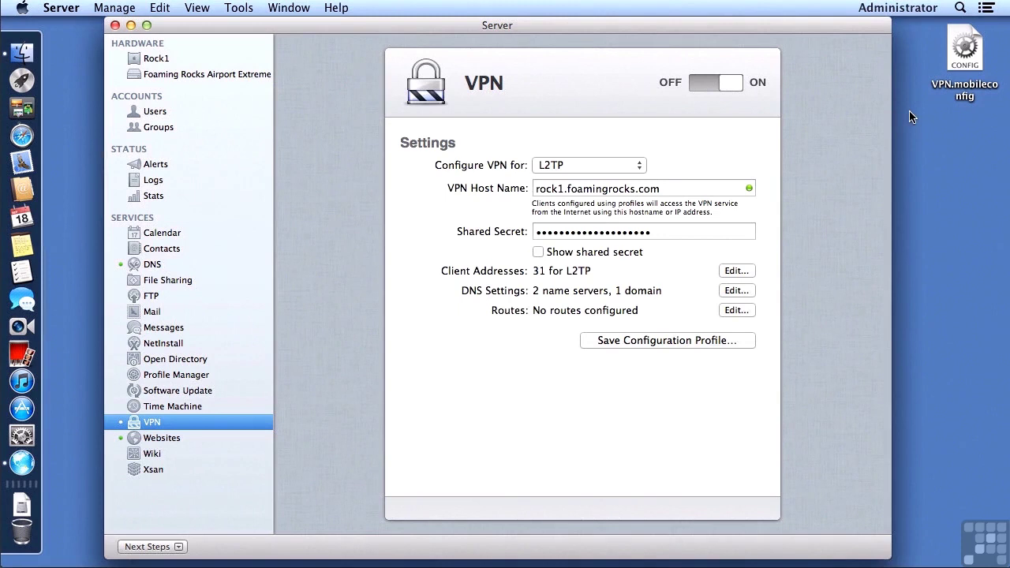
Check the hosted websites, view internal.foamingrocks.com in Safari, and return to the Server app.
click(154, 440)
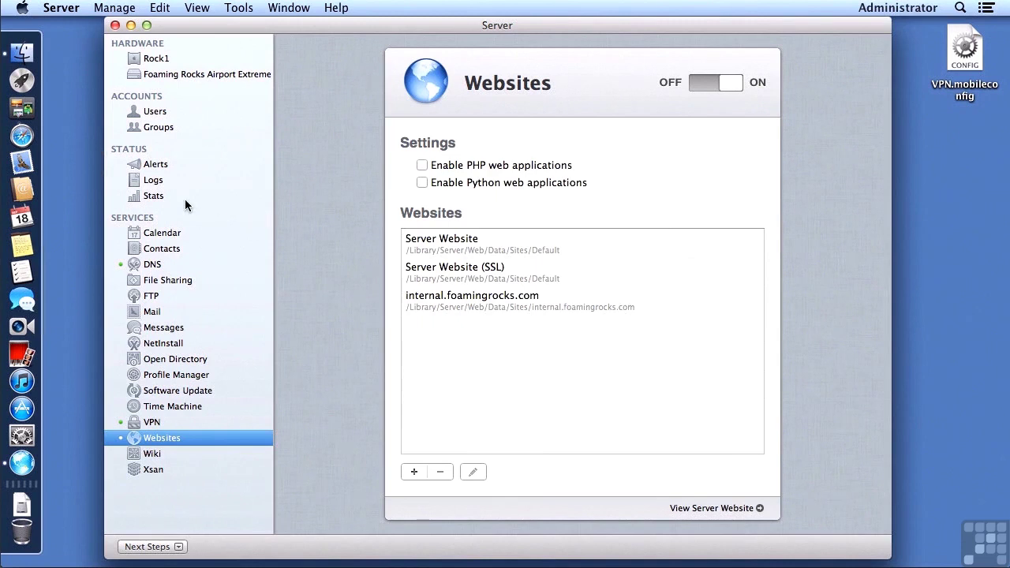
click(21, 141)
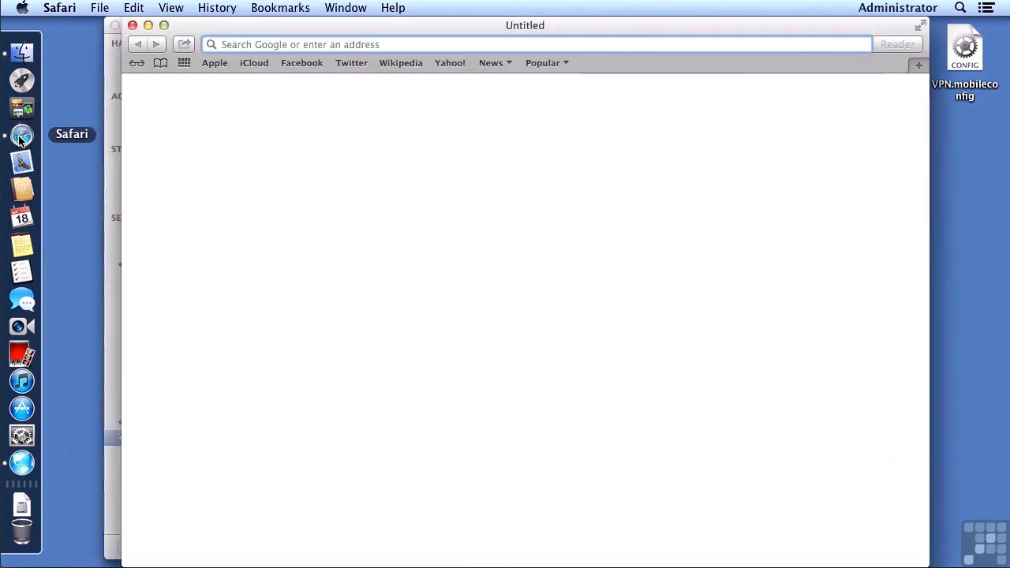
text(internal.foamingrocks.com)
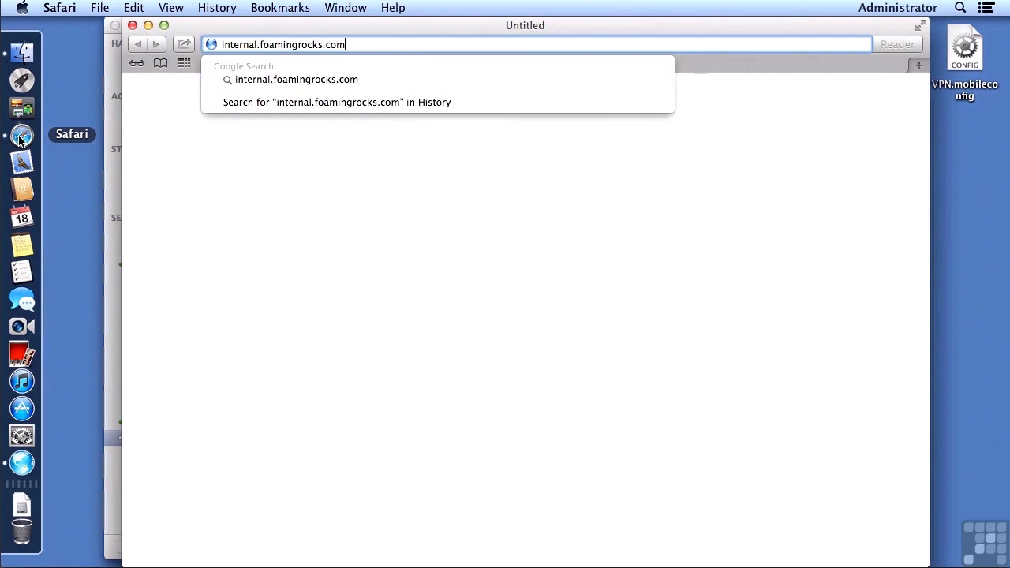
key(Return)
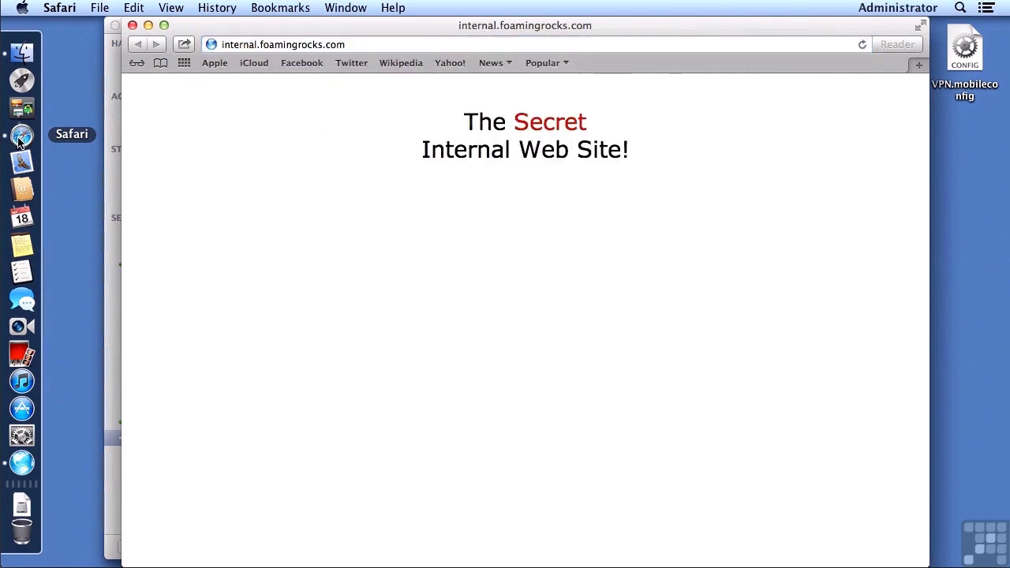
click(132, 26)
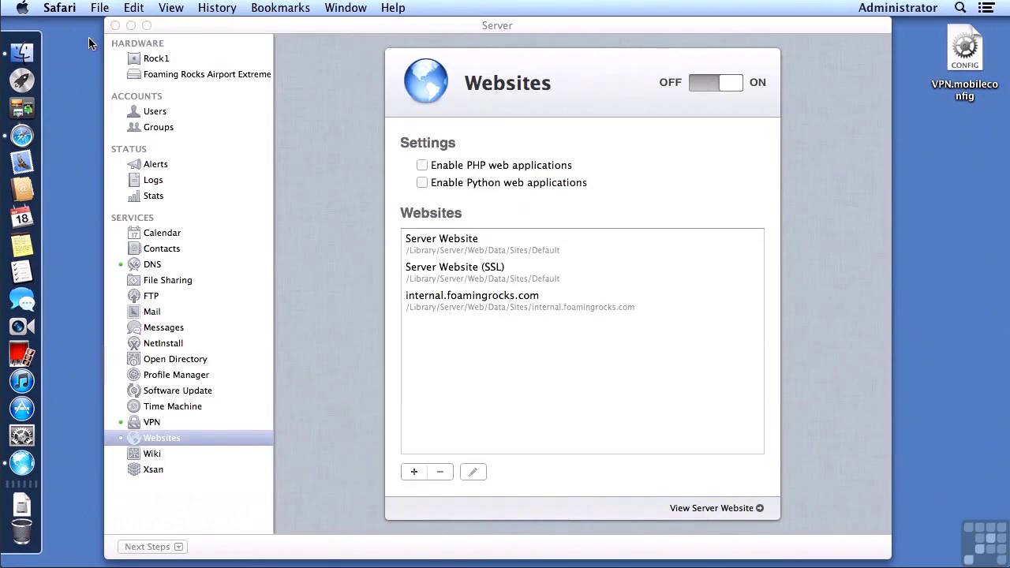
click(79, 35)
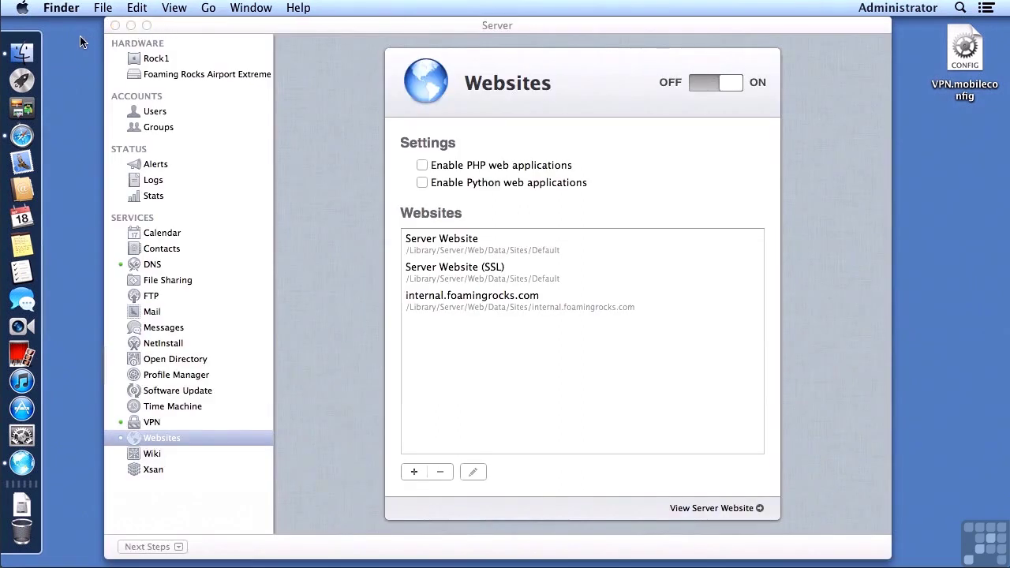
click(193, 24)
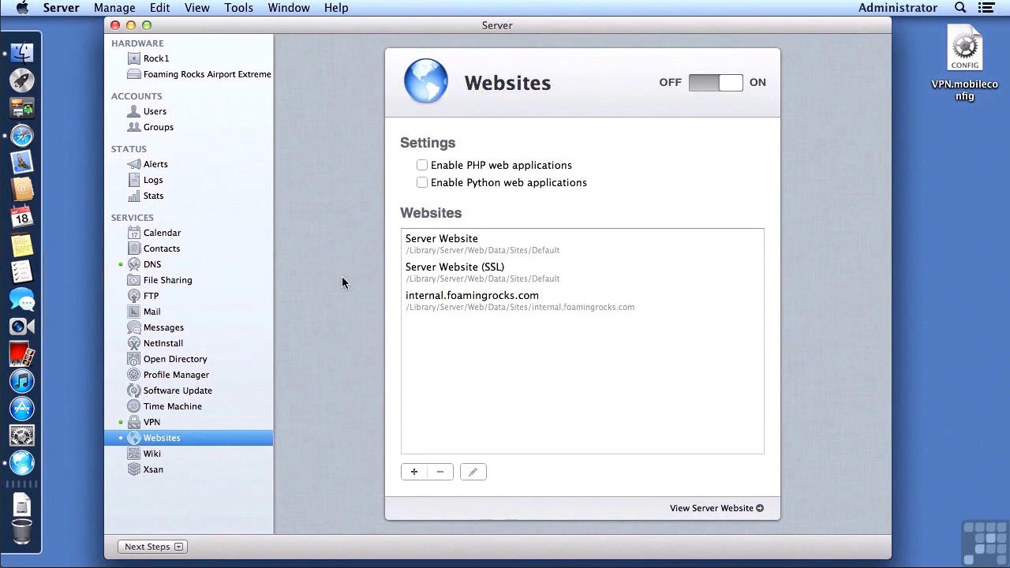
Set the internal.foamingrocks.com website's IP address to 192.168.4.101 and accept using that address.
click(446, 304)
double_click(440, 299)
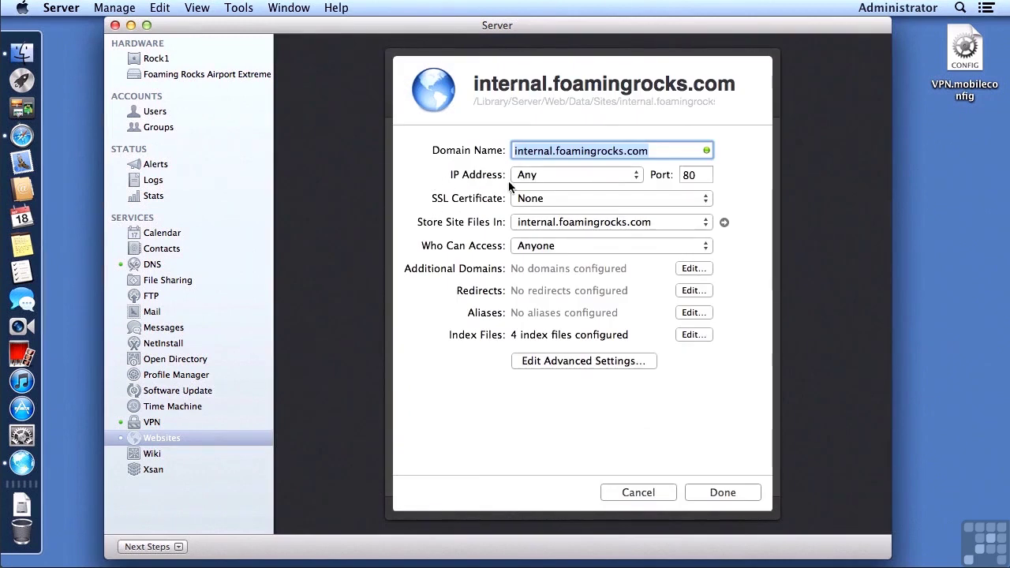
click(552, 179)
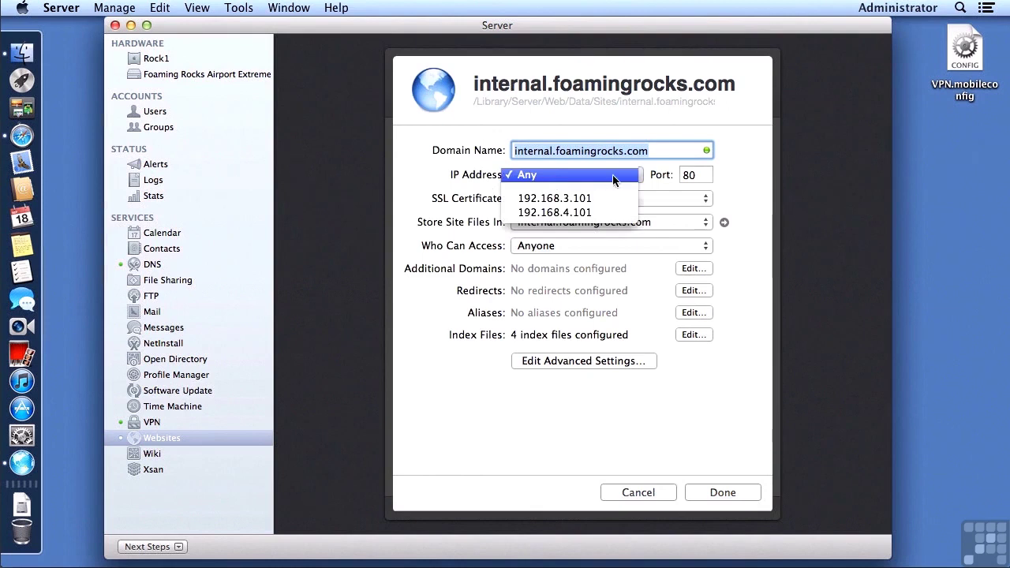
click(612, 218)
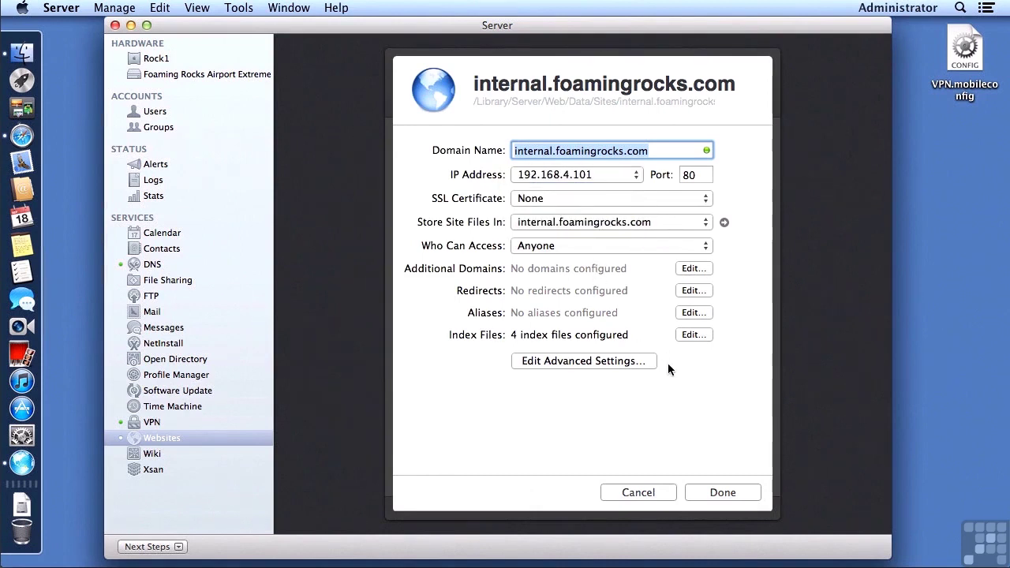
click(708, 493)
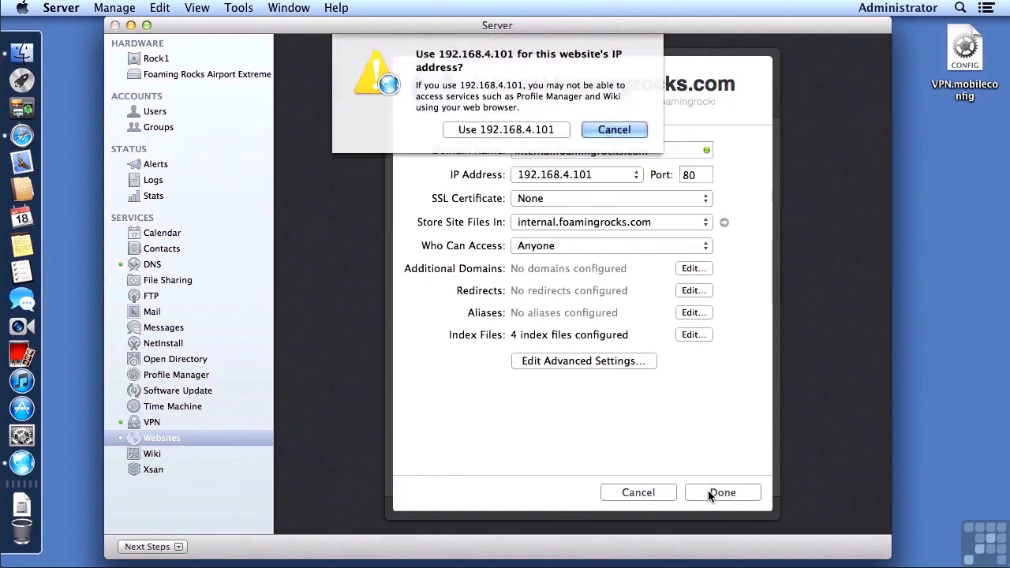
click(477, 129)
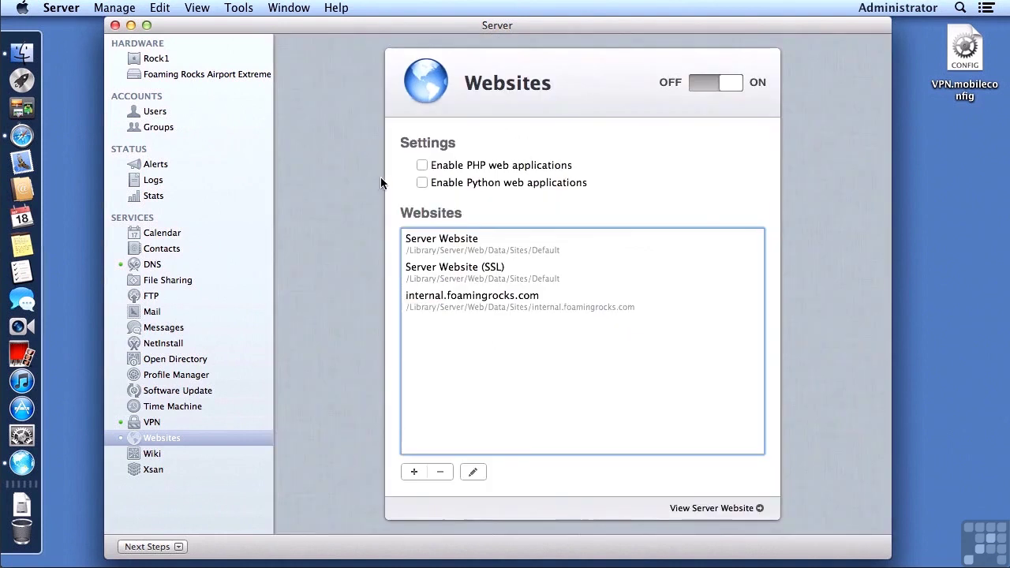
Examine the DNS host names and compare them with the Ethernet 2 settings in System Preferences.
click(150, 268)
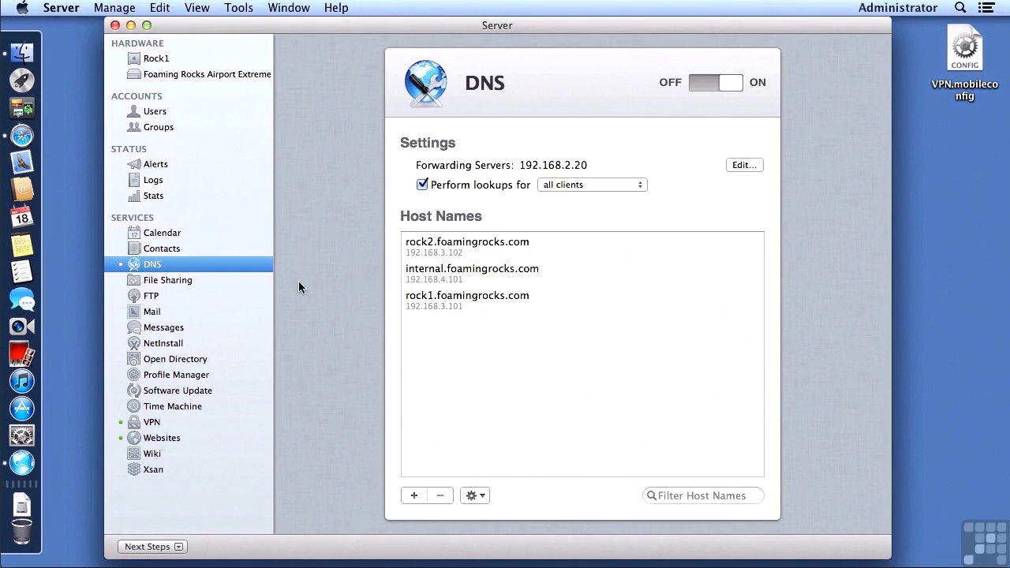
click(17, 444)
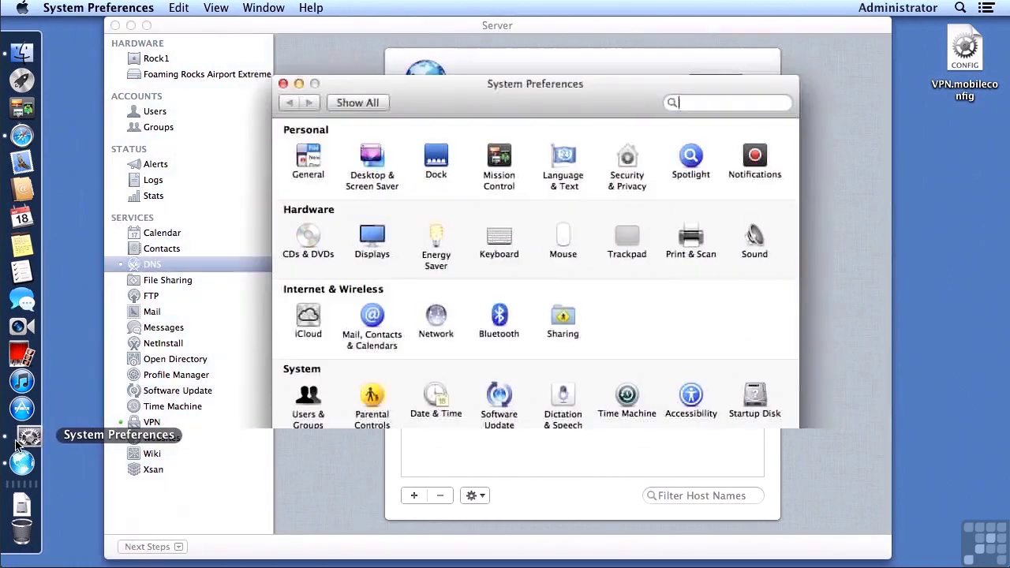
click(436, 322)
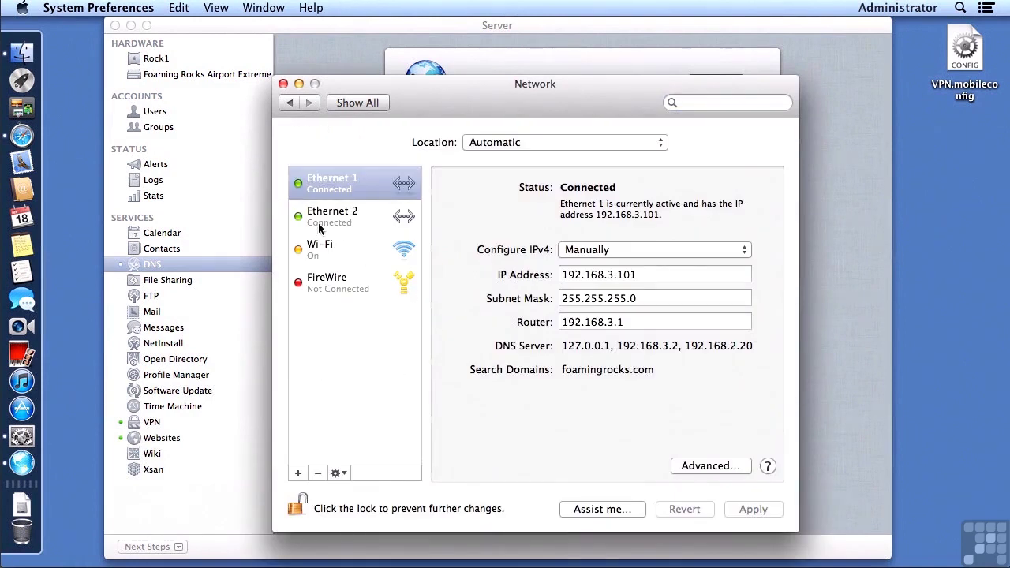
click(316, 224)
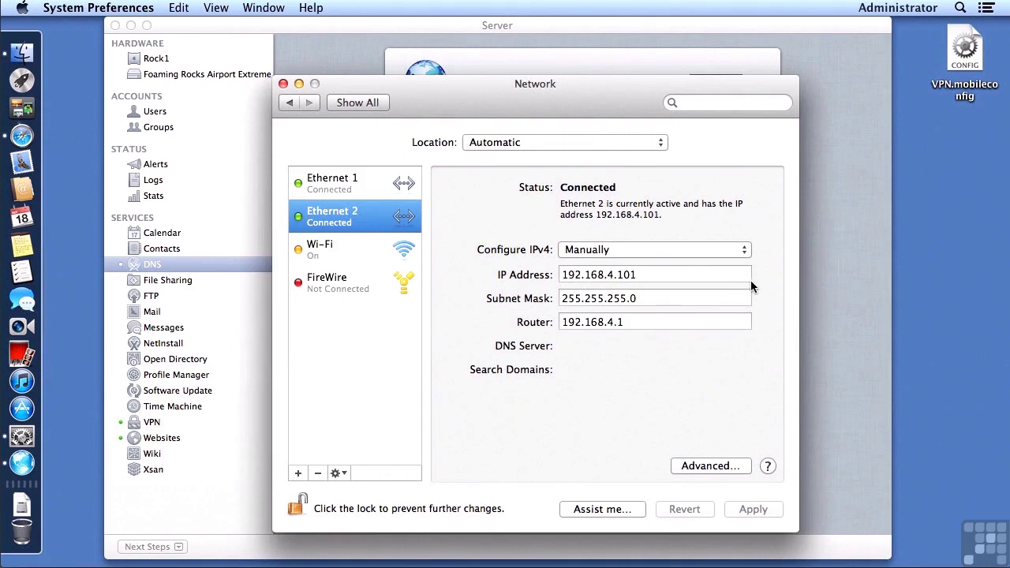
click(358, 102)
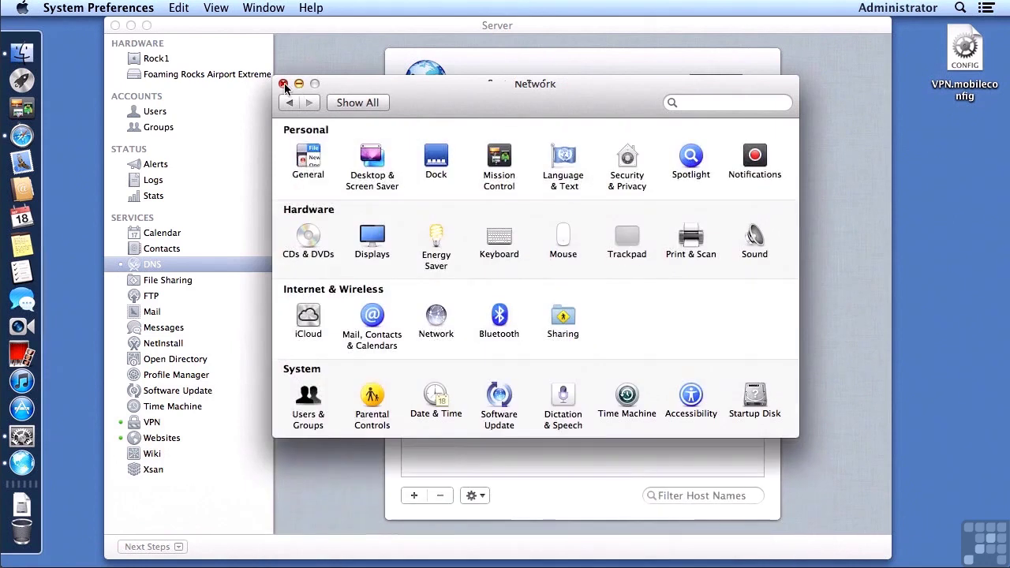
click(283, 84)
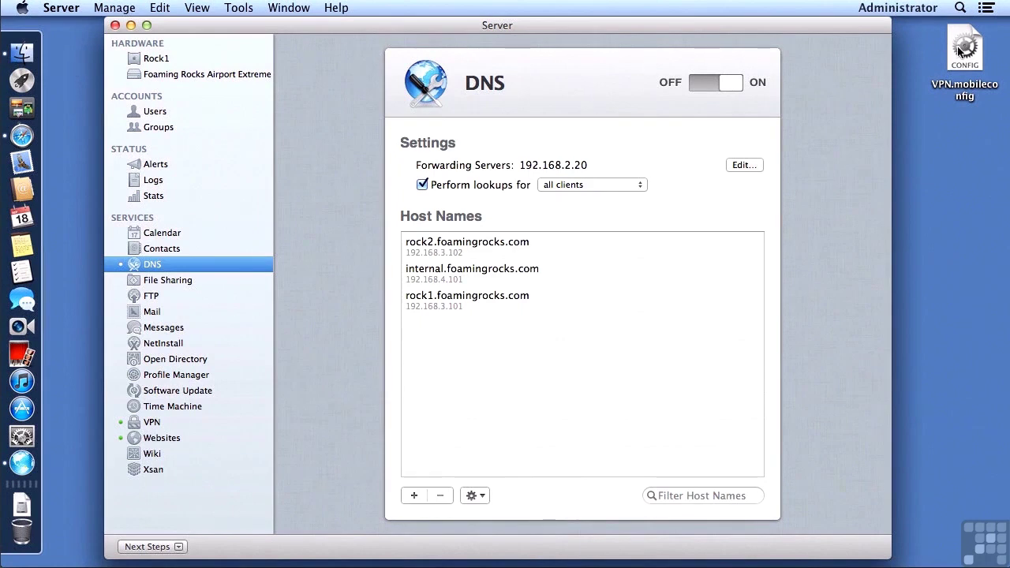
drag(959, 49, 1008, 222)
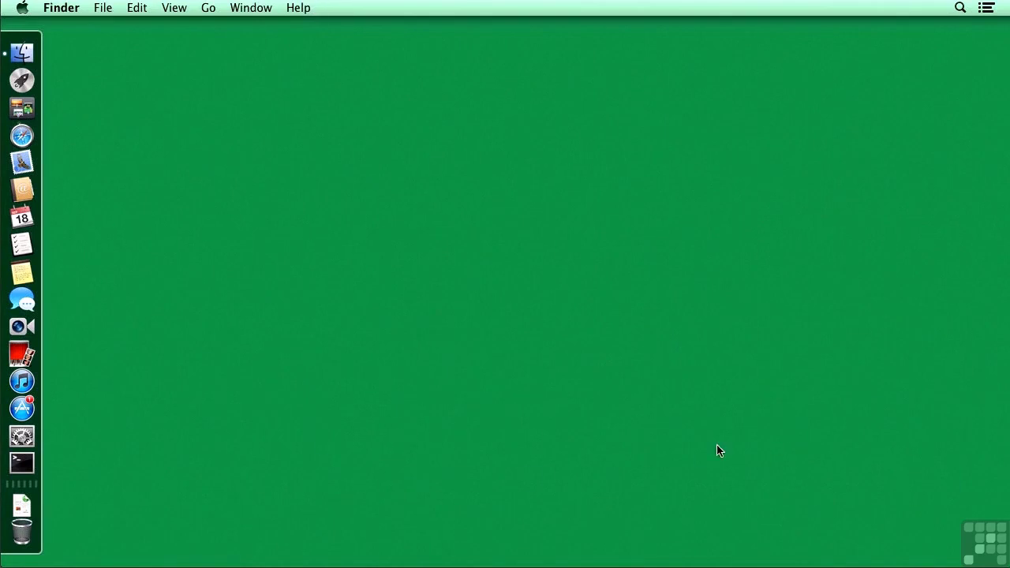
drag(1007, 338, 784, 187)
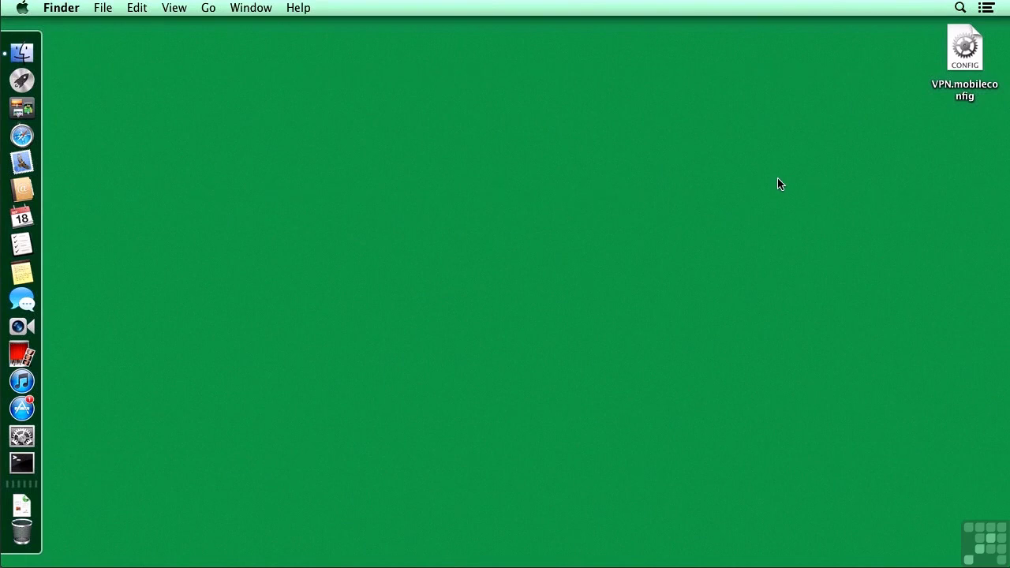
Install the VPN.mobileconfig profile after reviewing its contents and unsigned-profile details, leaving the username blank and entering the administrator password.
double_click(963, 54)
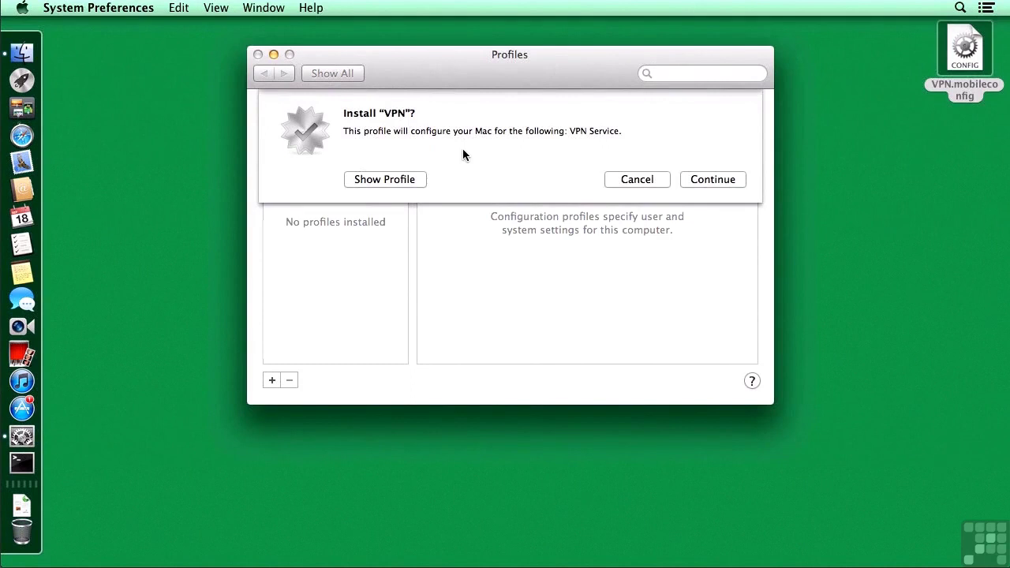
click(401, 180)
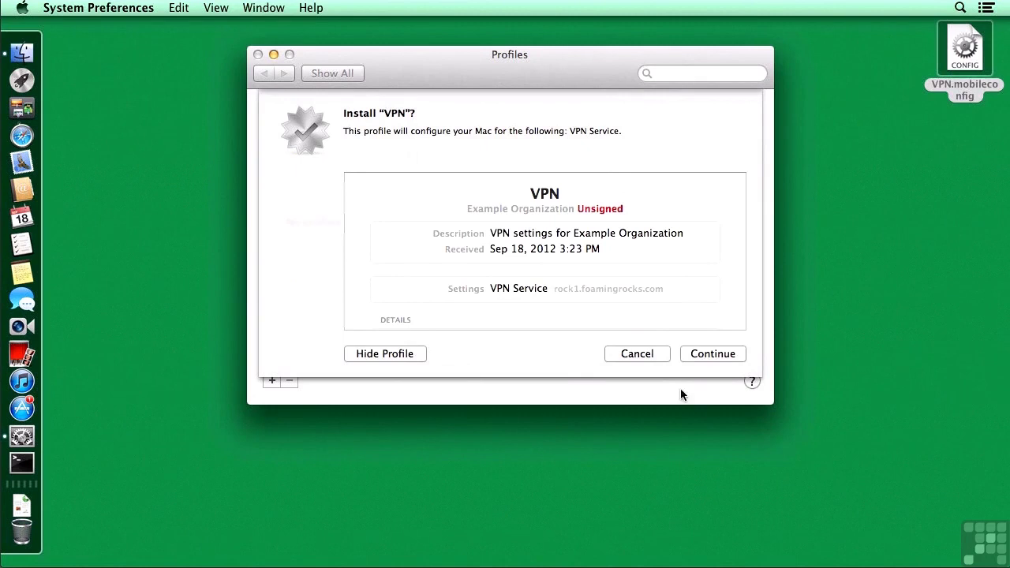
click(704, 355)
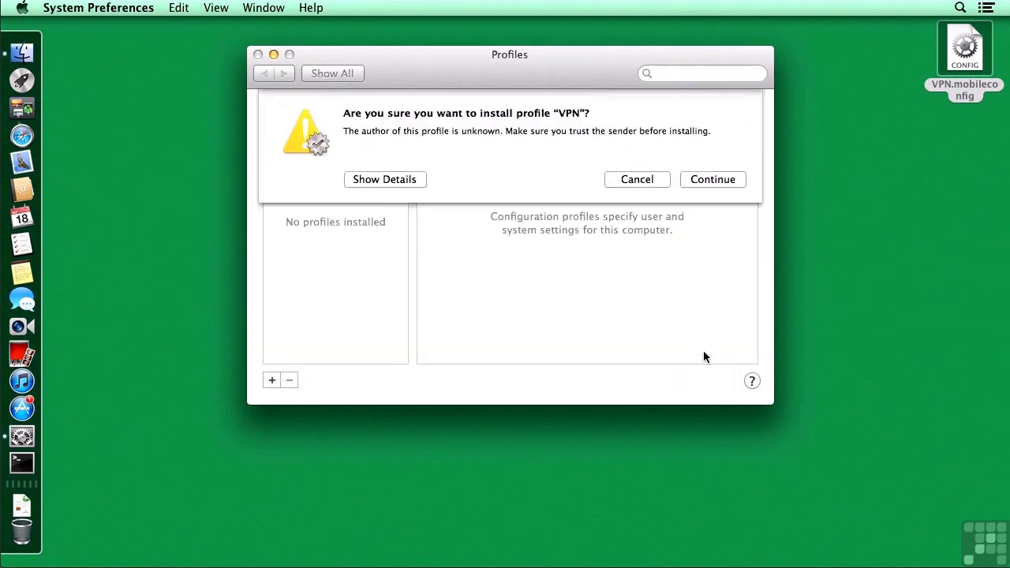
click(384, 183)
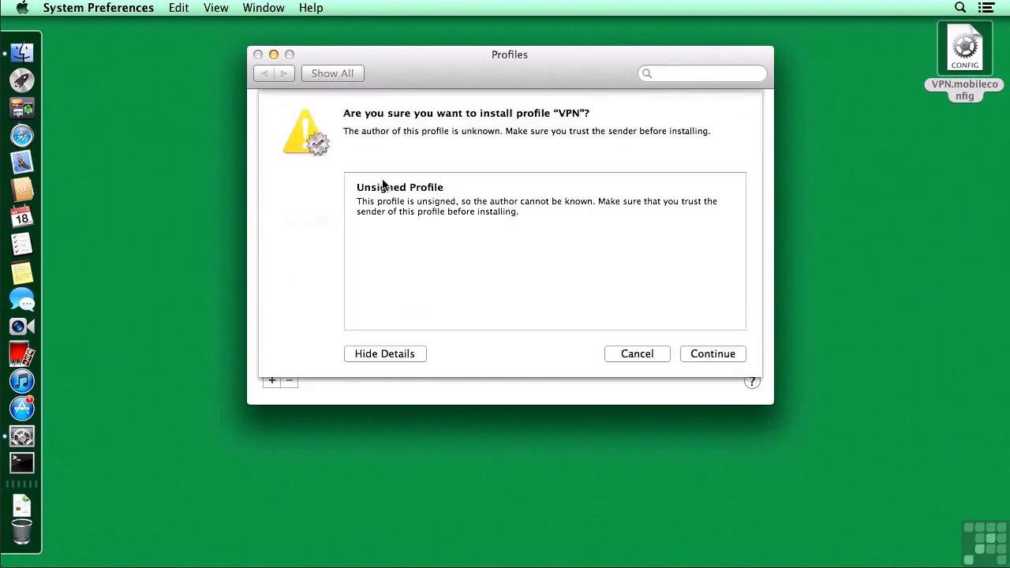
click(708, 357)
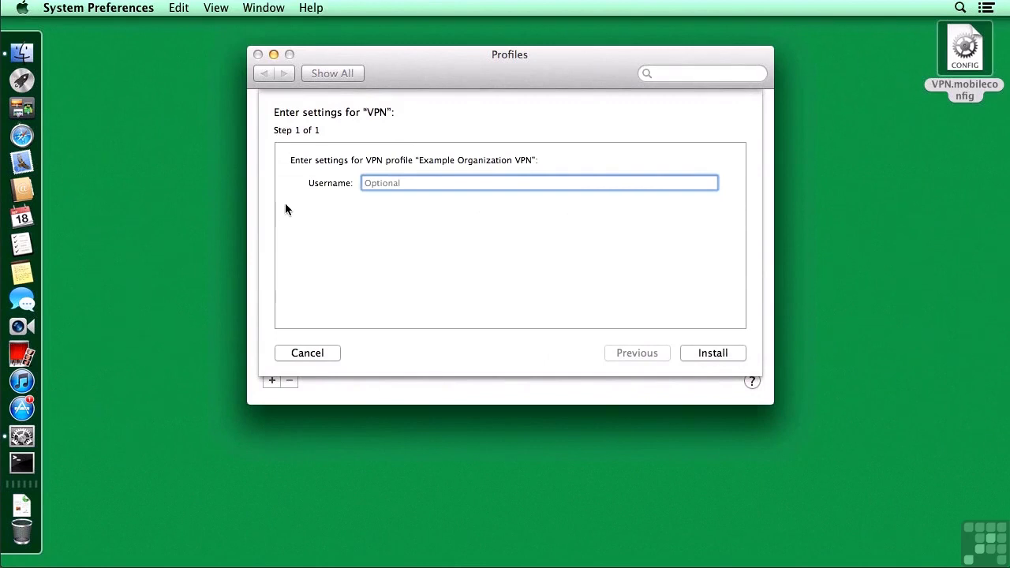
click(693, 353)
text(******)
key(Return)
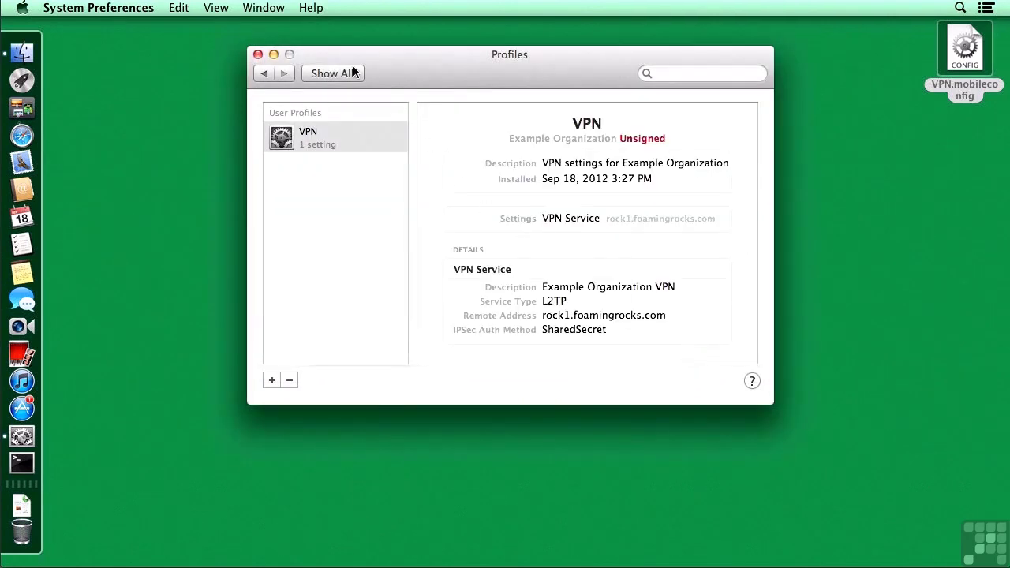
In the Network preferences, move the VPN (rock1.foamingrocks.com) service to the top of the service order.
click(323, 73)
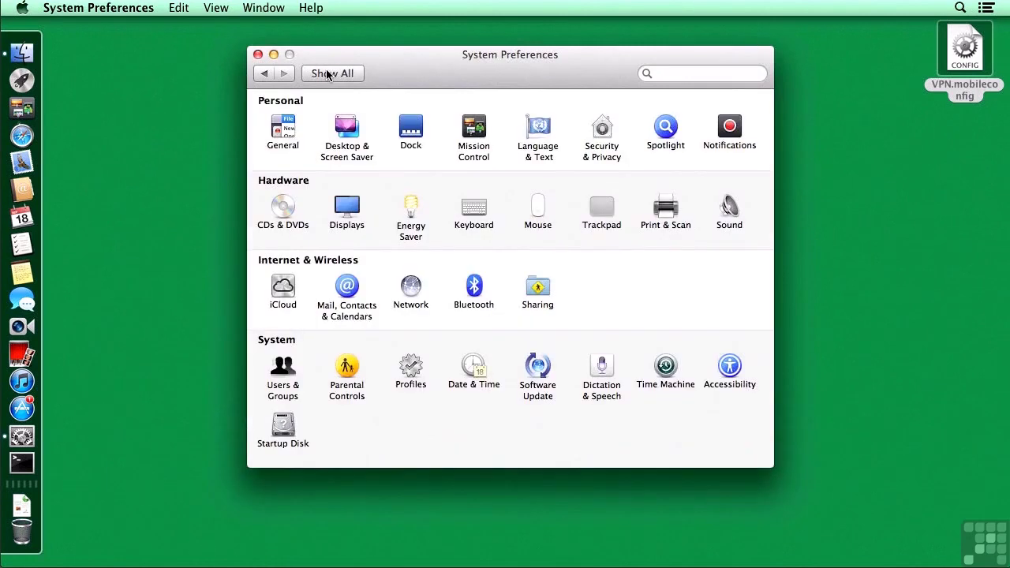
click(410, 290)
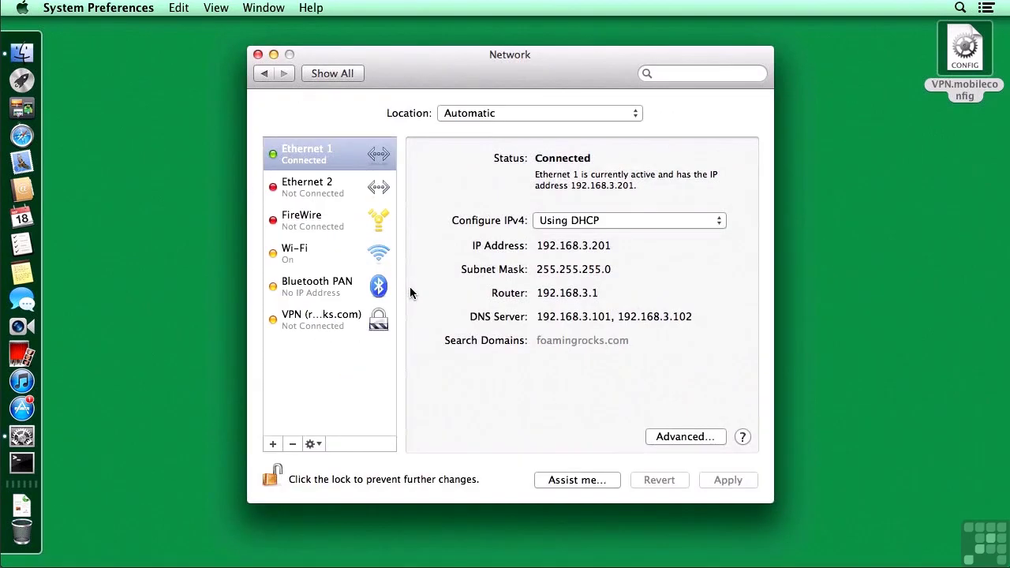
click(314, 319)
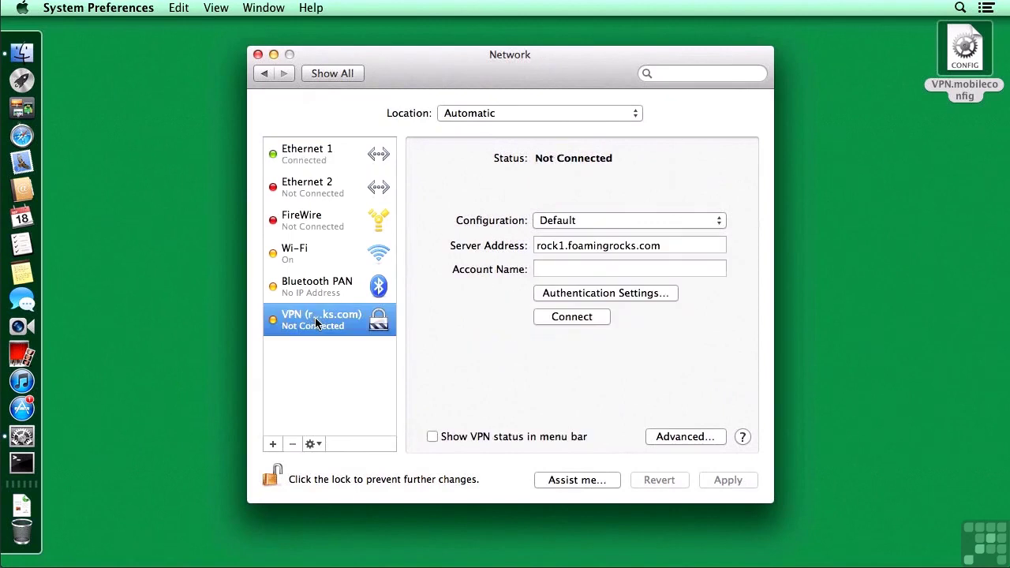
click(312, 445)
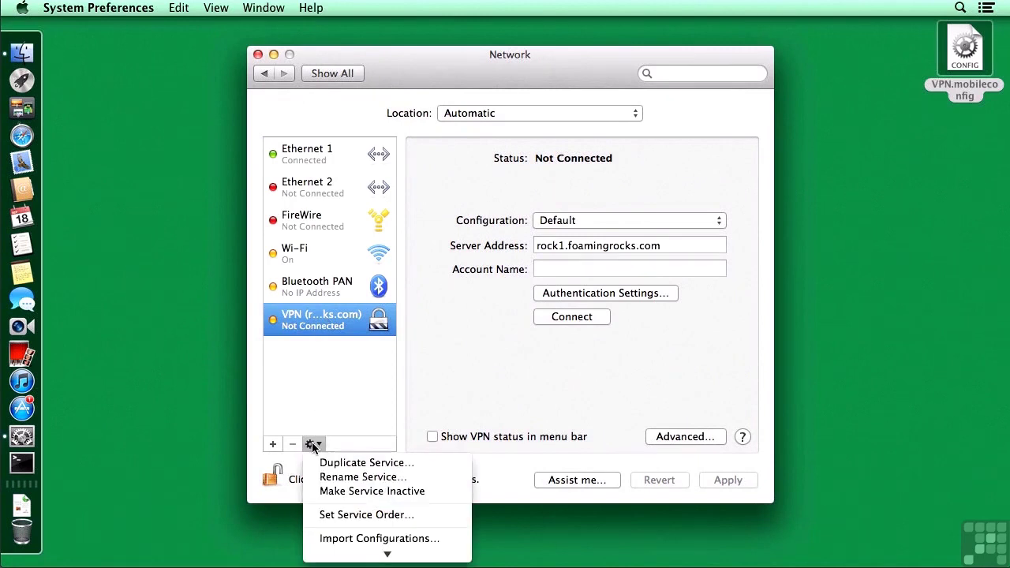
click(334, 488)
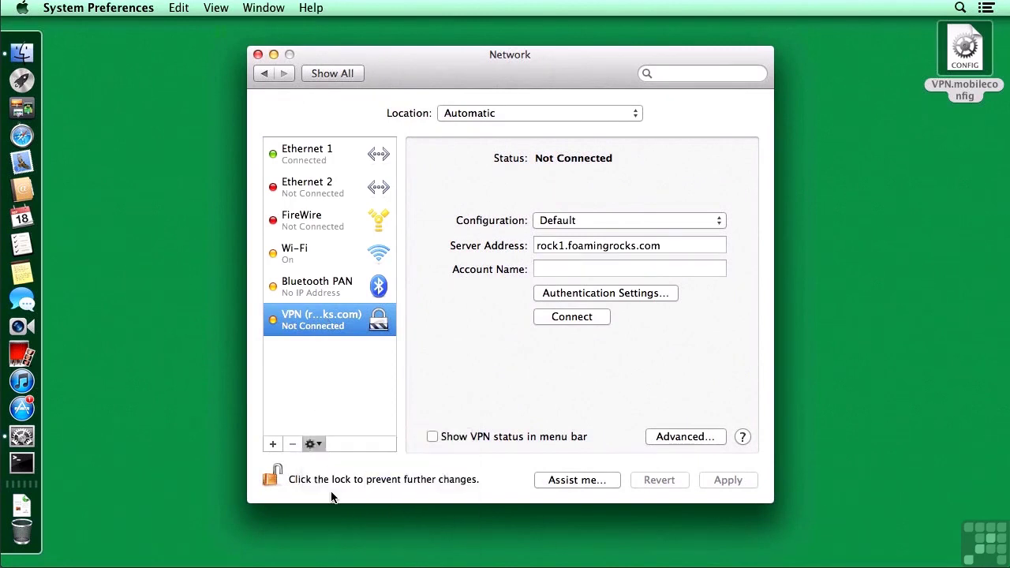
click(431, 224)
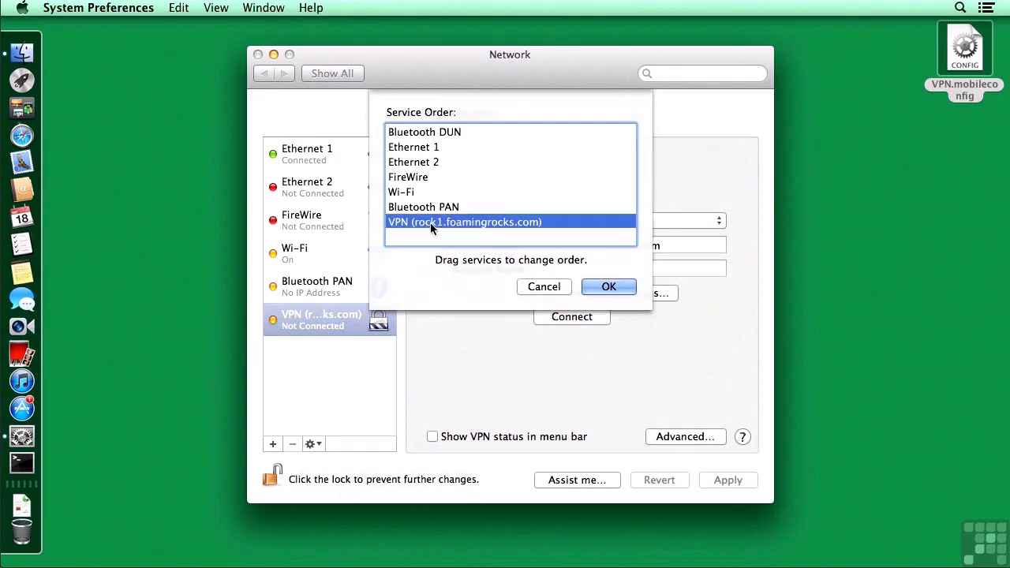
drag(431, 225, 424, 129)
click(612, 286)
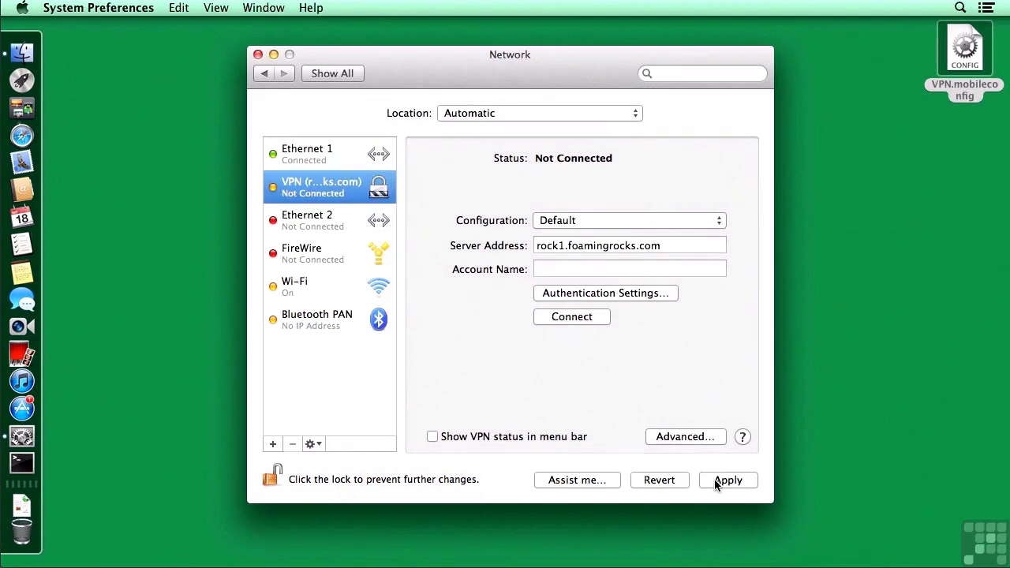
Enter the VPN account name and the user authentication password, keeping the existing shared secret.
click(575, 268)
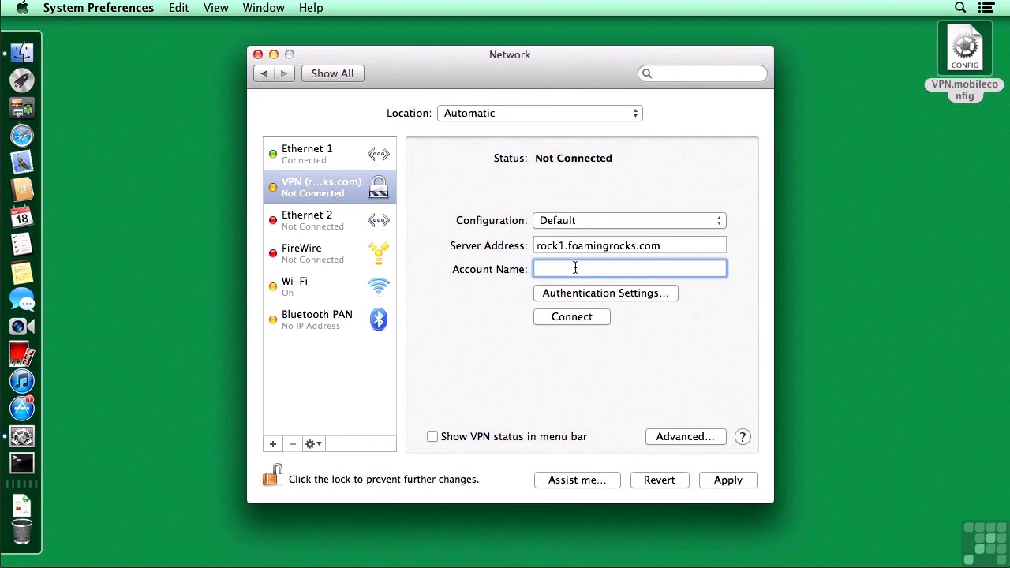
text(penny)
key(Tab)
click(555, 295)
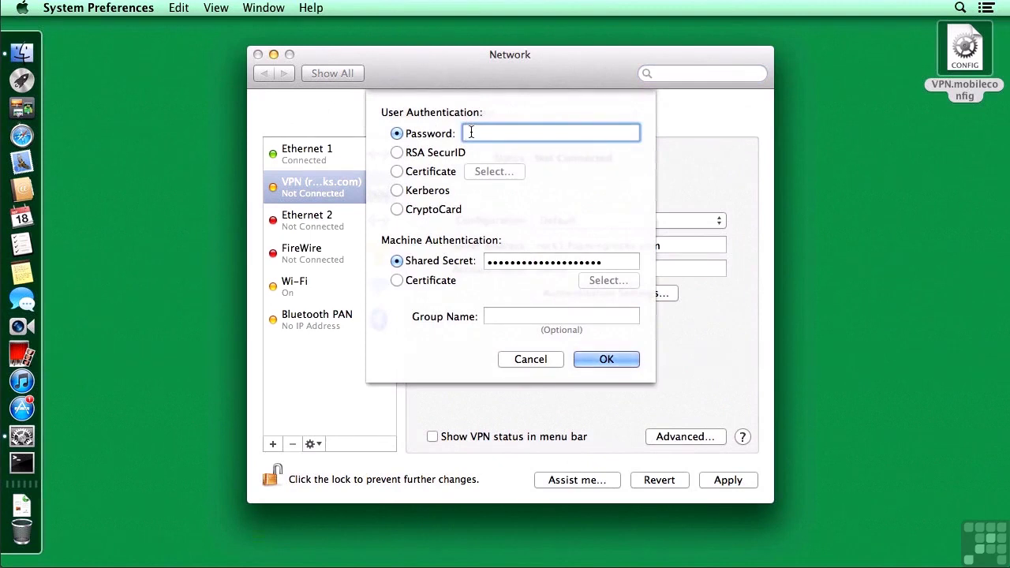
text(password)
key(Tab)
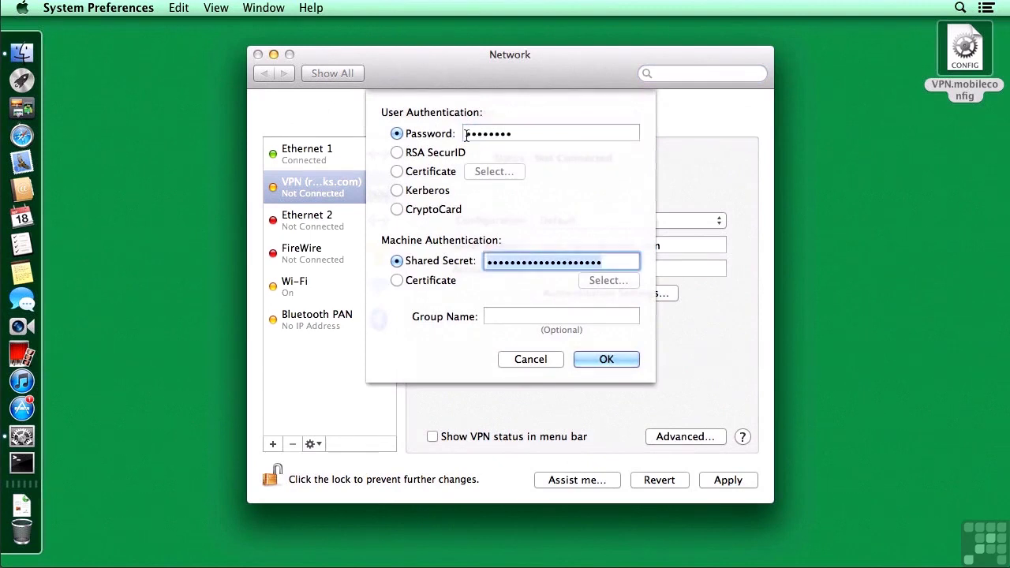
click(602, 360)
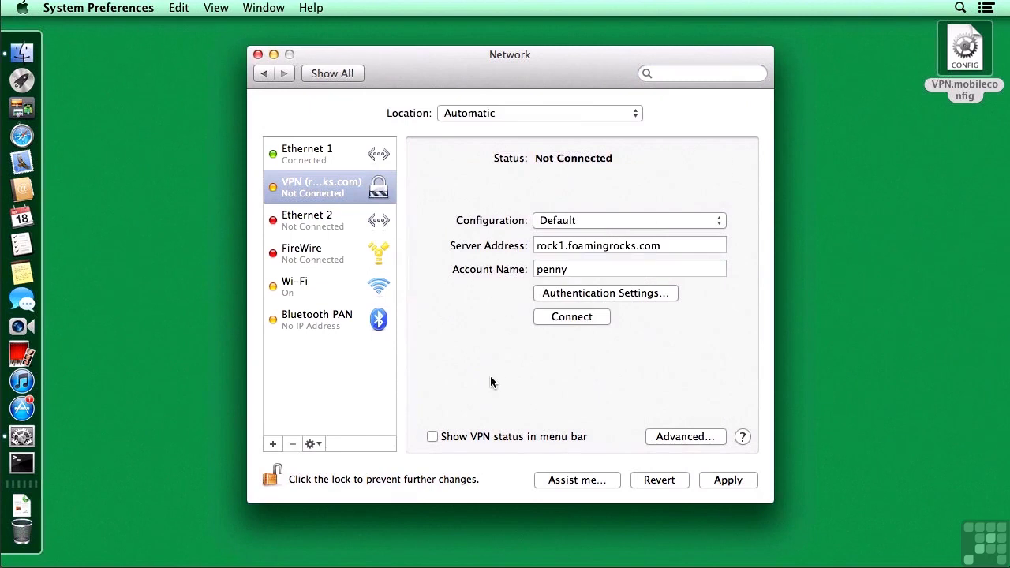
Enable showing VPN status in the menu bar, apply the network settings, and connect the VPN.
click(432, 437)
click(935, 8)
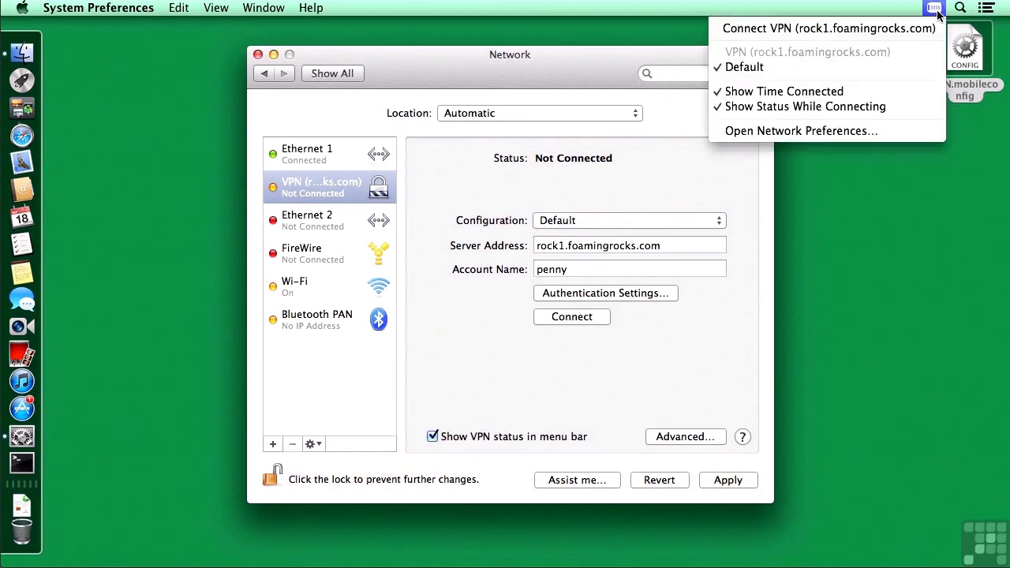
click(750, 265)
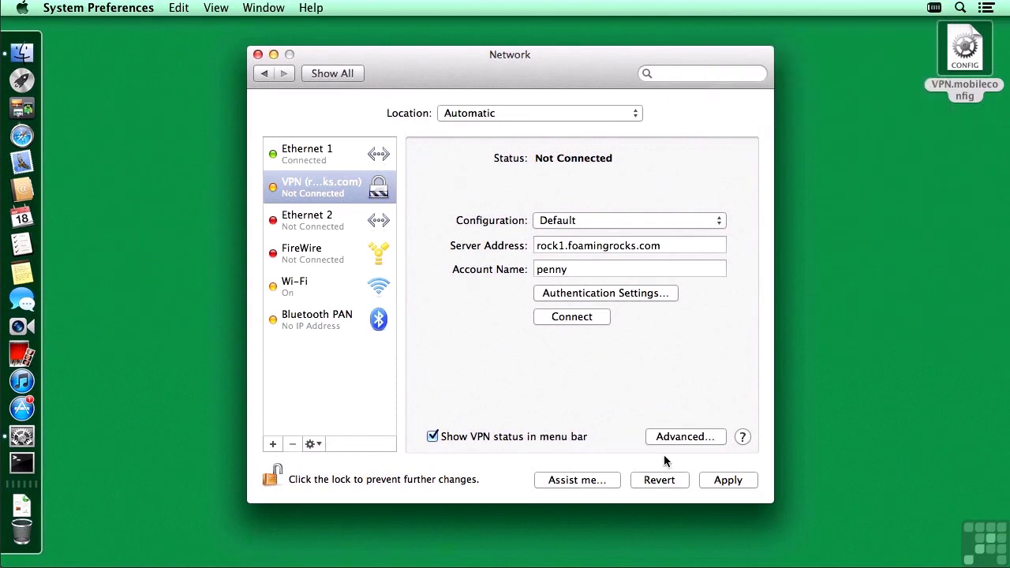
click(708, 478)
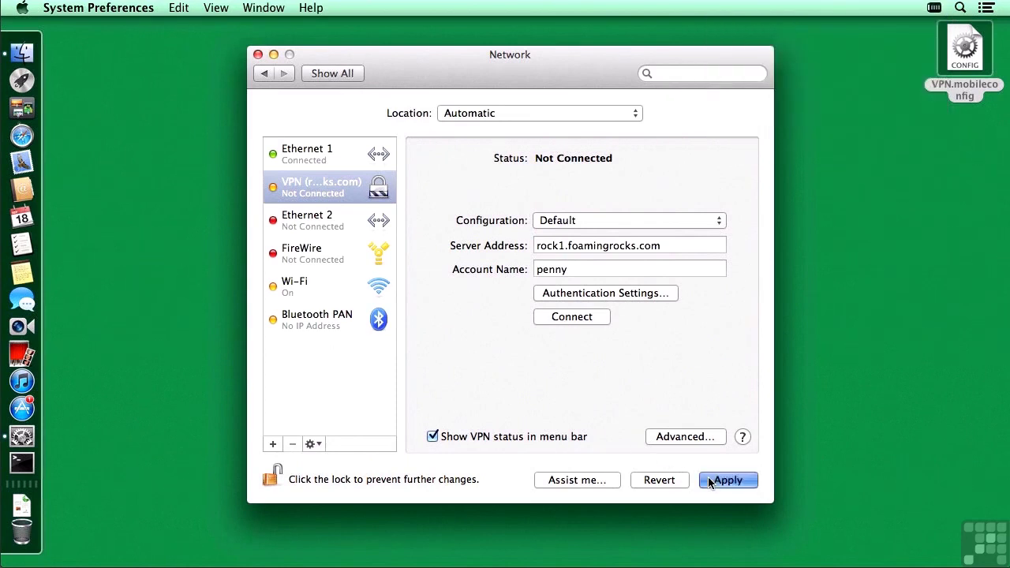
click(565, 317)
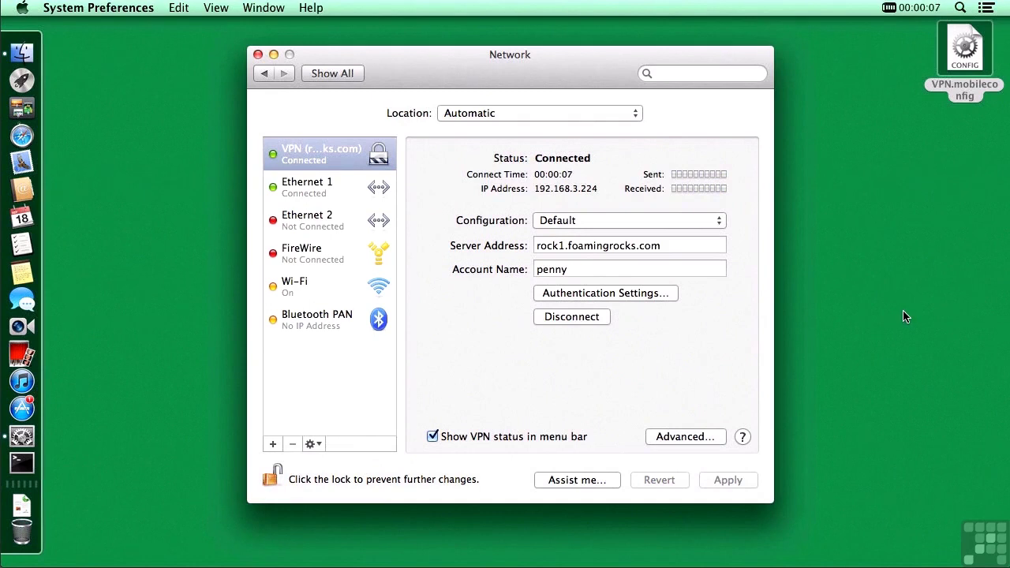
Switch to Safari and load internal.foamingrocks.com over the VPN connection.
click(22, 136)
text(internal.foamingrocks.com)
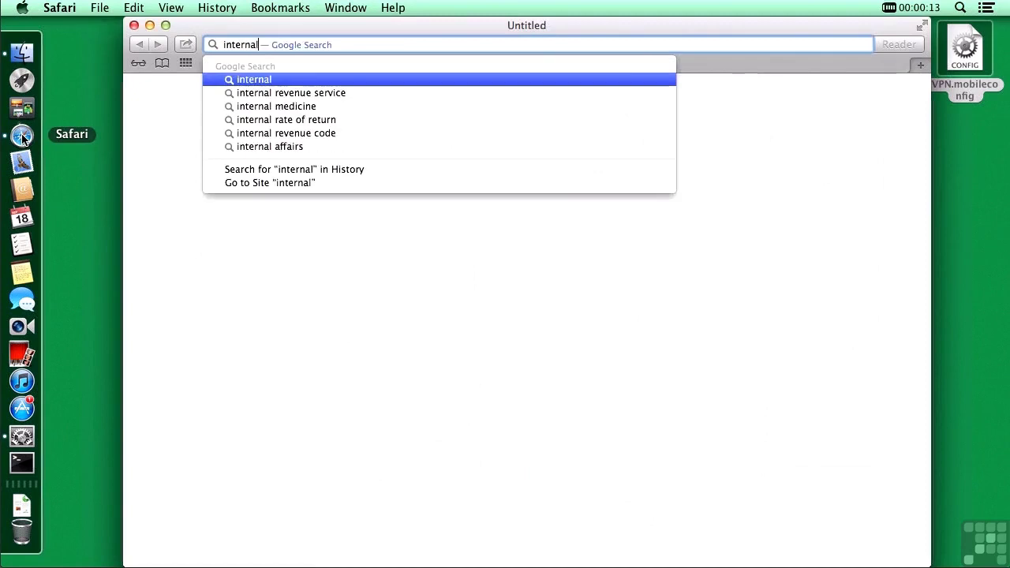
key(Return)
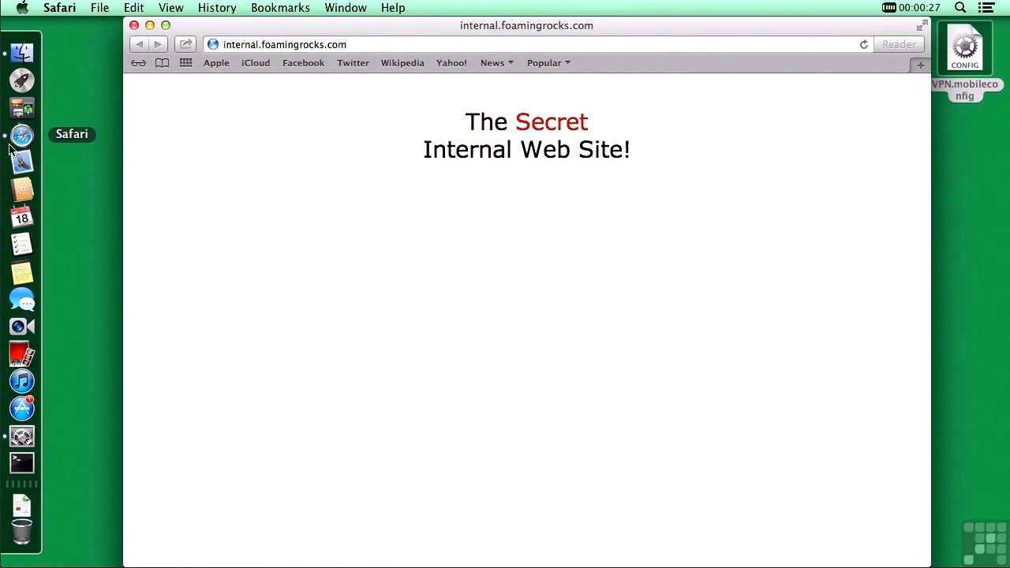
Reset Safari with all reset items selected, including history, website data and open windows.
click(59, 8)
click(69, 105)
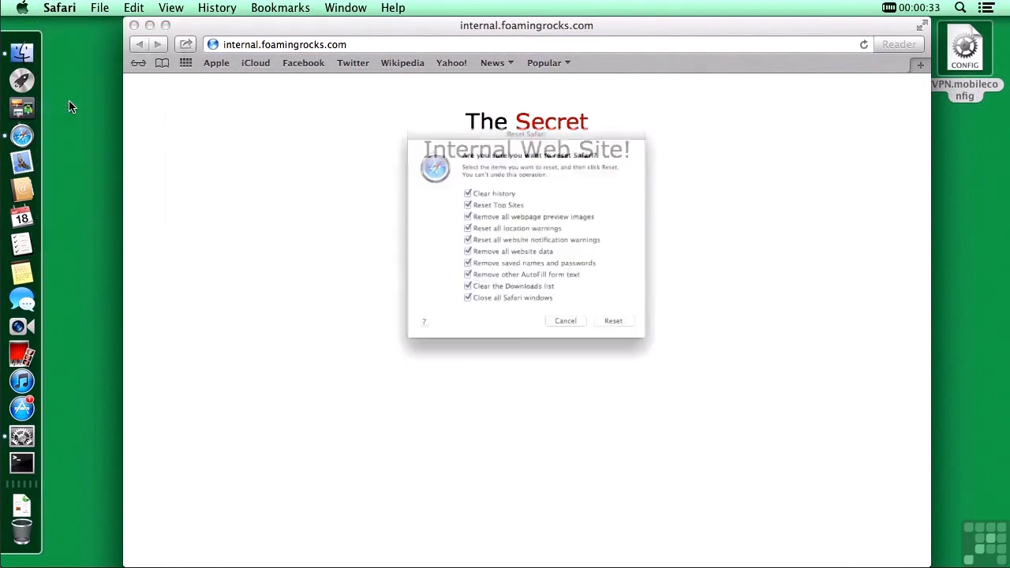
click(652, 366)
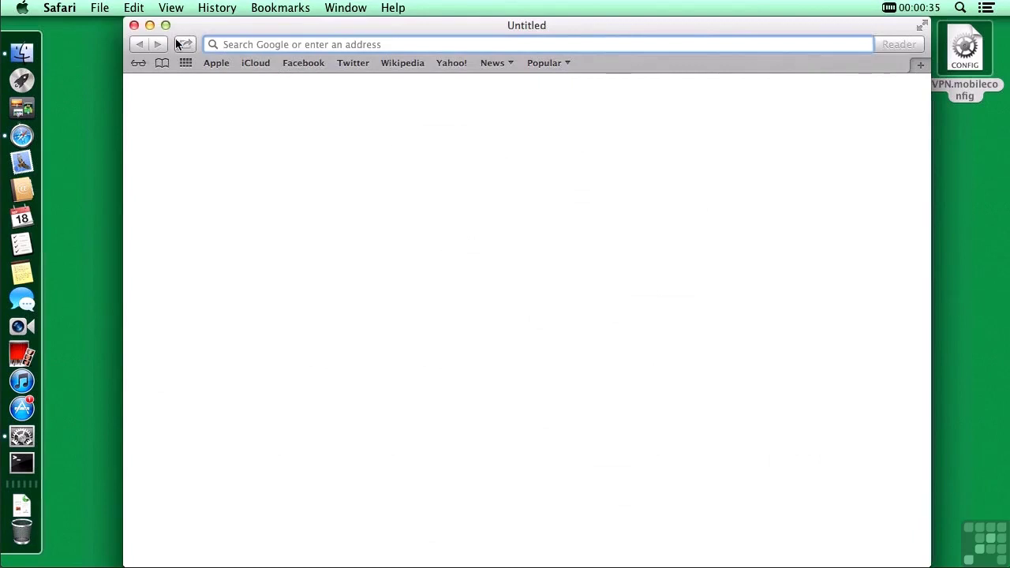
Minimize Safari and disconnect the VPN, and return to Safari to load internal.foamingrocks.com without it.
click(149, 26)
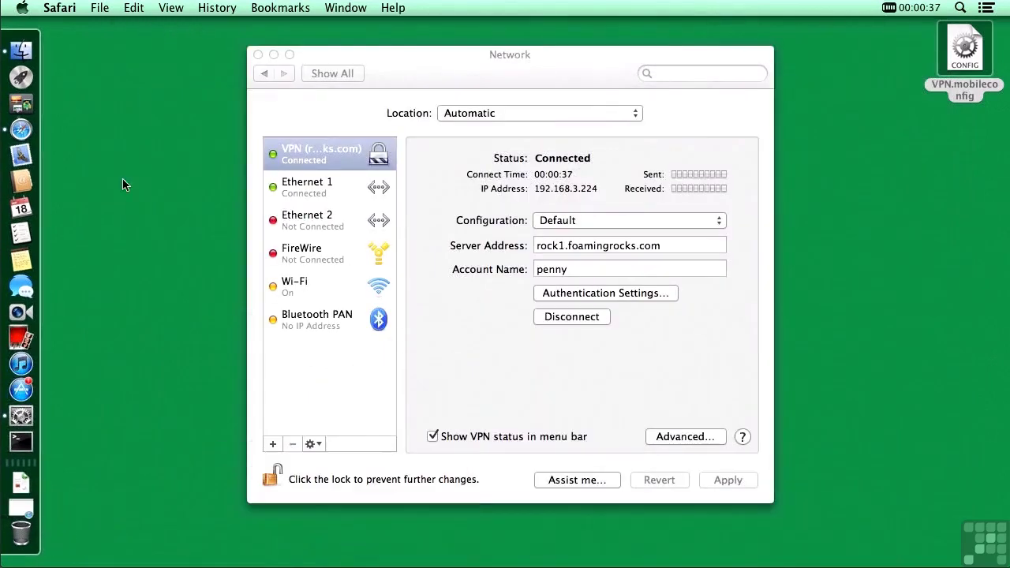
click(554, 318)
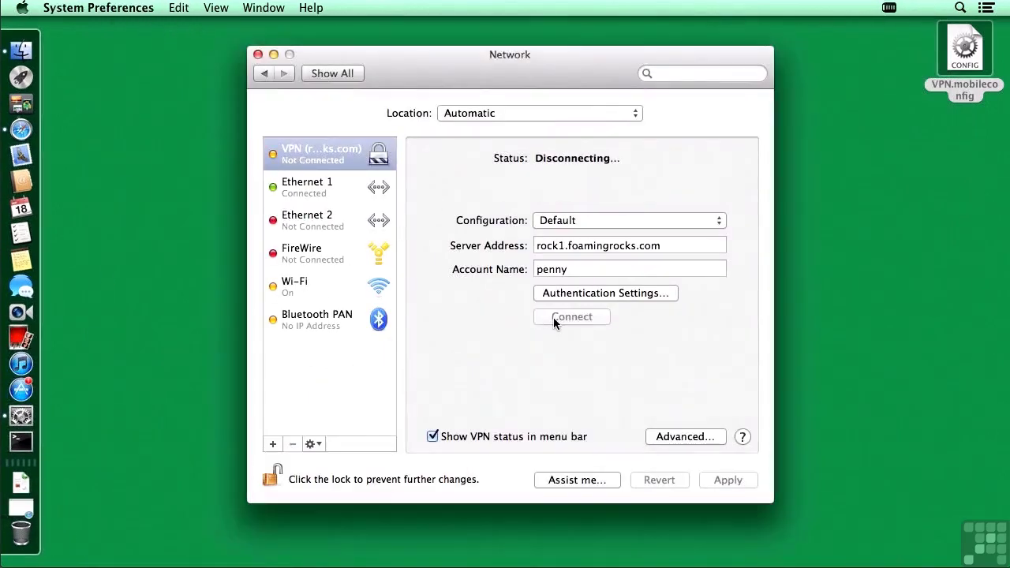
click(13, 520)
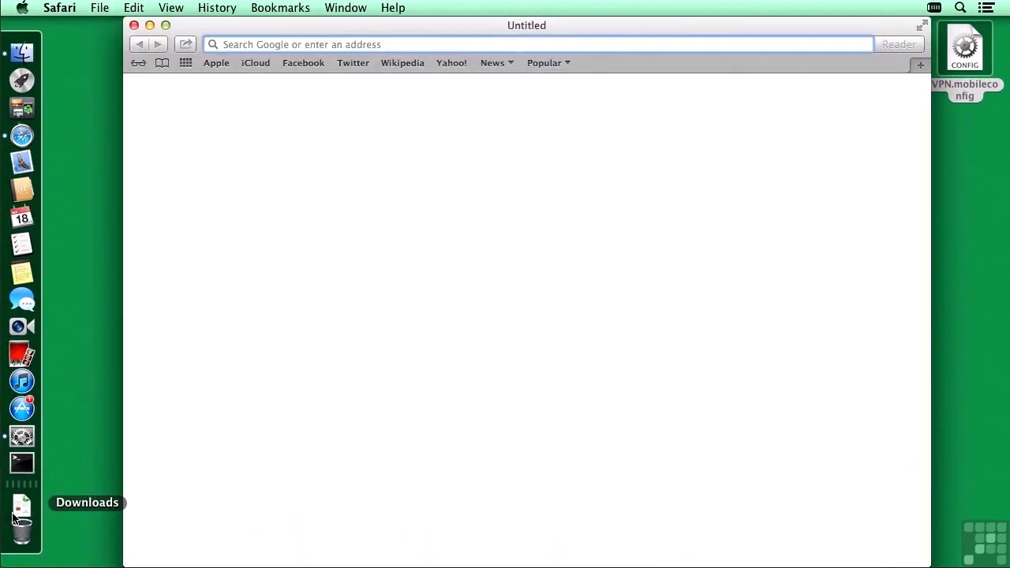
click(229, 44)
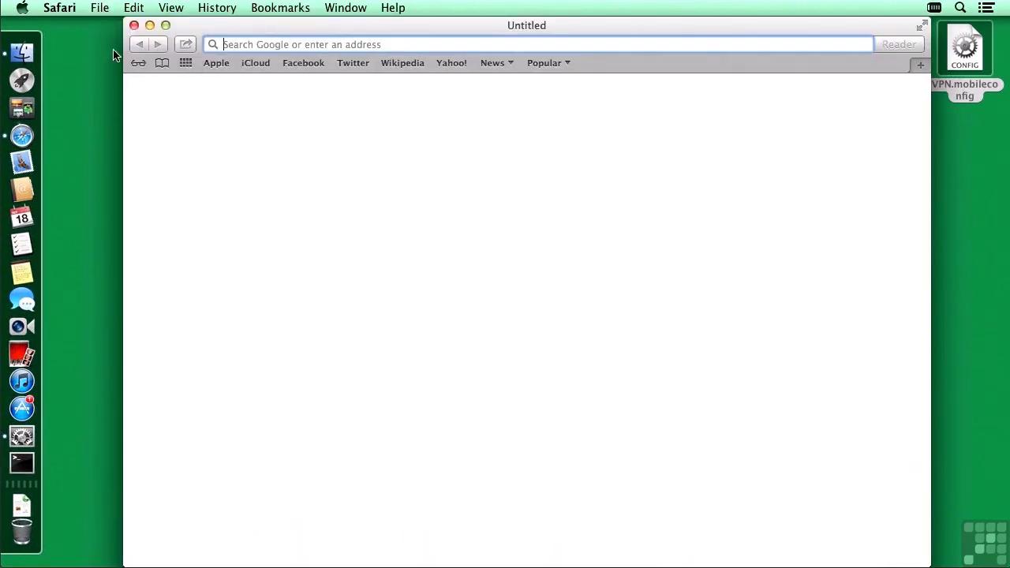
text(internal.foamingrocks.com)
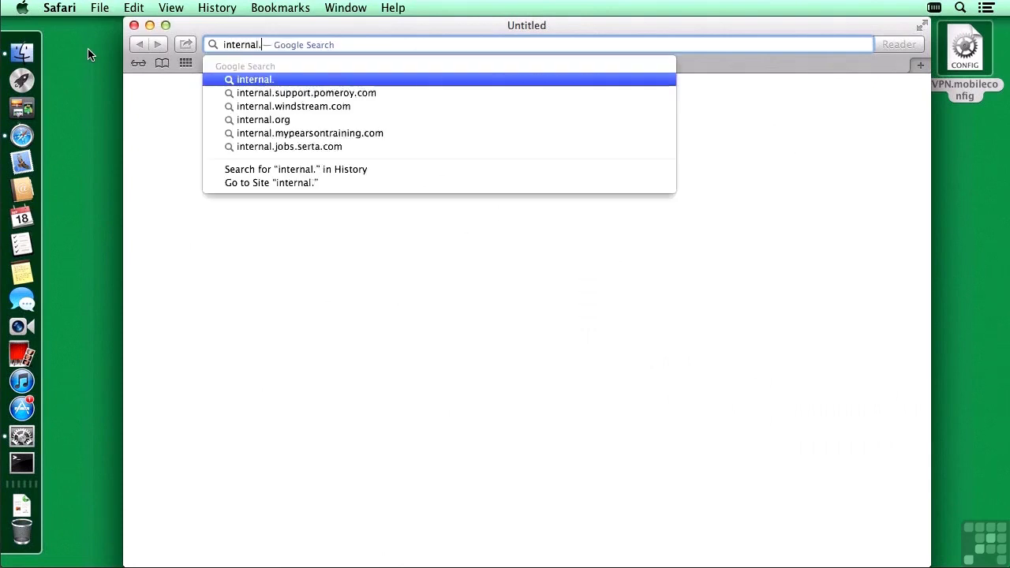
key(Return)
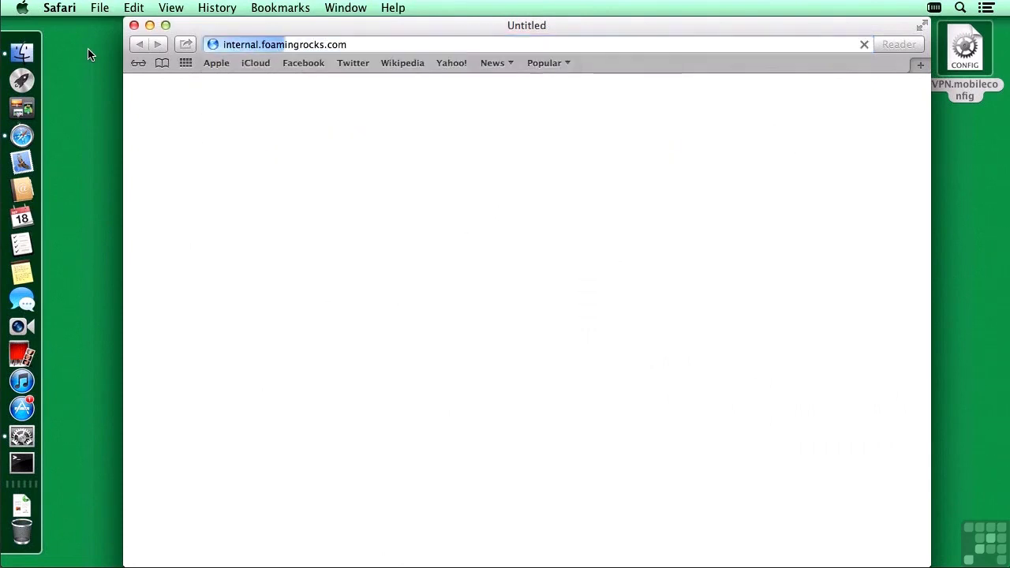